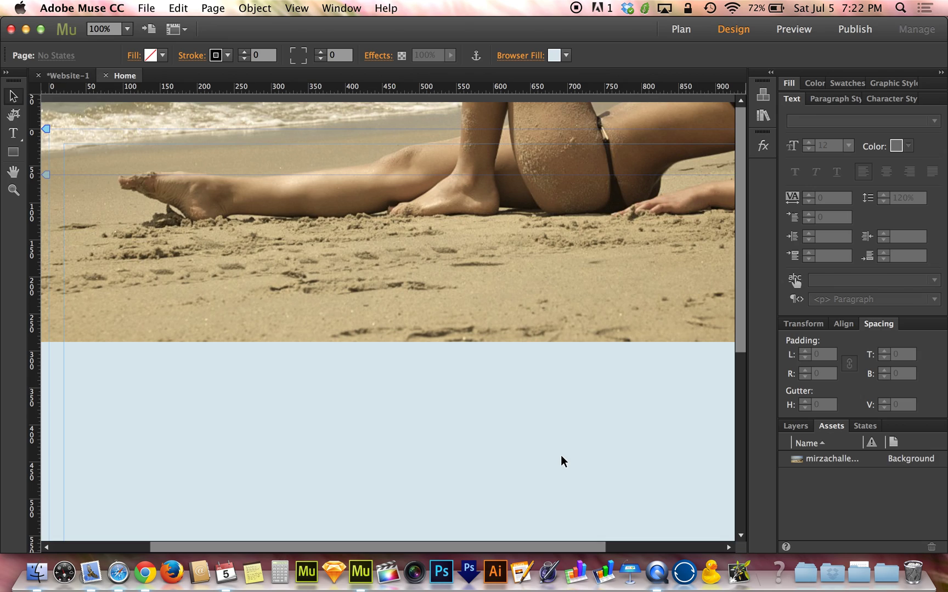
Show all open windows and desktop spaces in Mission Control.
{"action": "key", "text": "ctrl+Up"}
Browse the pre-styled contact form widgets on Safari's Library Widgets page, then switch back to Muse.
{"action": "left_click", "coordinate": [343, 343]}
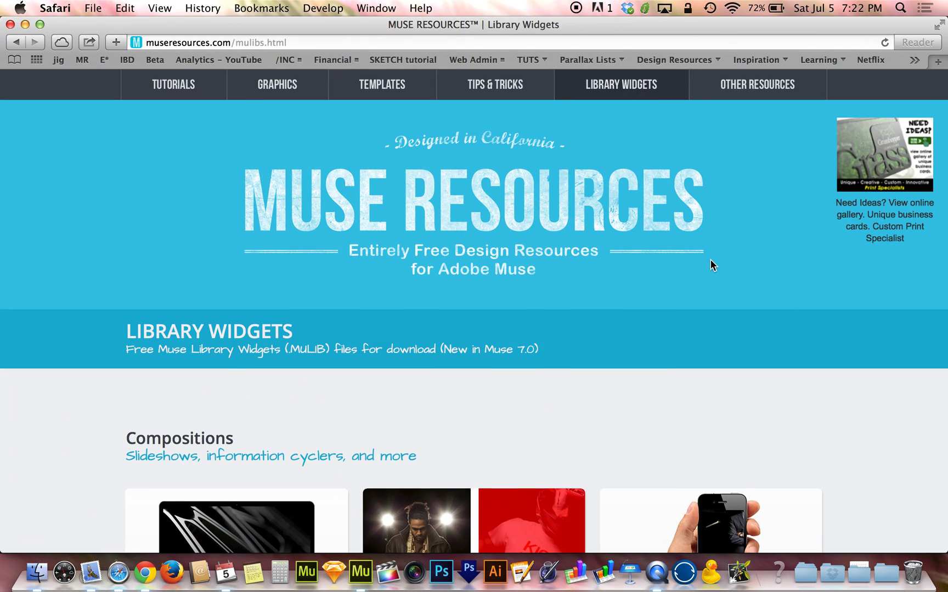
{"action": "scroll", "coordinate": [711, 263], "scroll_direction": "down", "scroll_amount": 15}
{"action": "scroll", "coordinate": [710, 259], "scroll_direction": "up", "scroll_amount": 3}
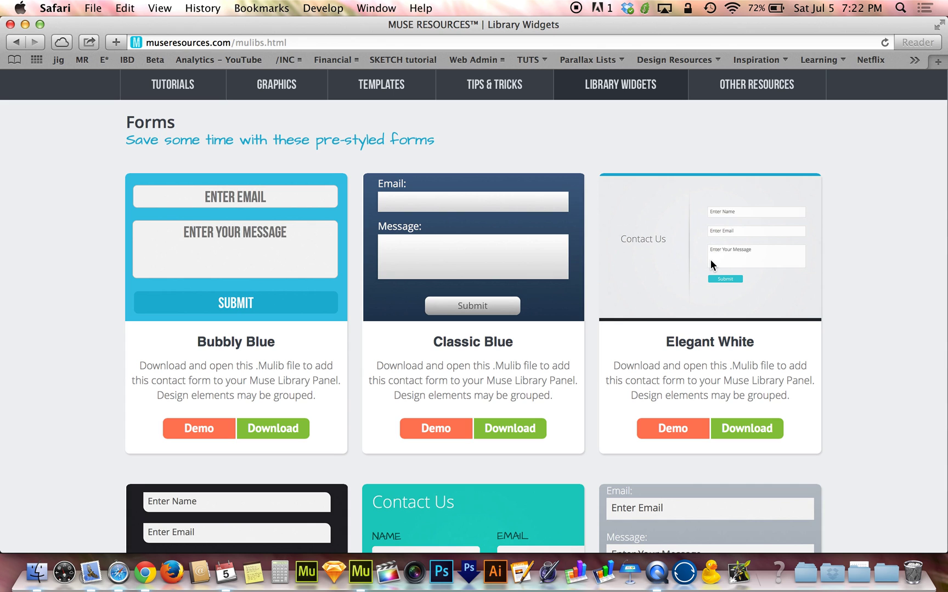
{"action": "scroll", "coordinate": [710, 260], "scroll_direction": "down", "scroll_amount": 2}
{"action": "scroll", "coordinate": [710, 260], "scroll_direction": "down", "scroll_amount": 4}
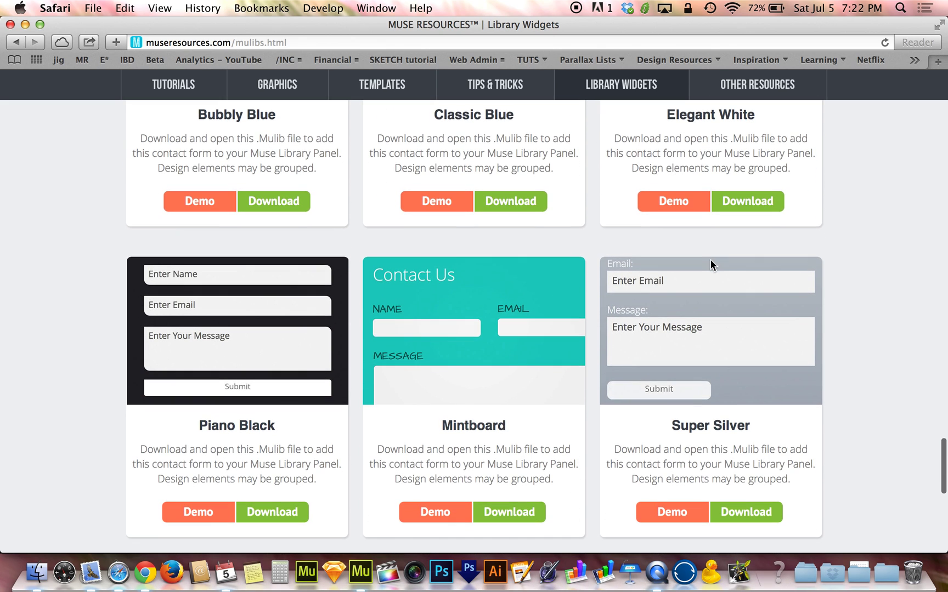
{"action": "scroll", "coordinate": [823, 281], "scroll_direction": "down", "scroll_amount": 6}
{"action": "scroll", "coordinate": [824, 282], "scroll_direction": "down", "scroll_amount": 5}
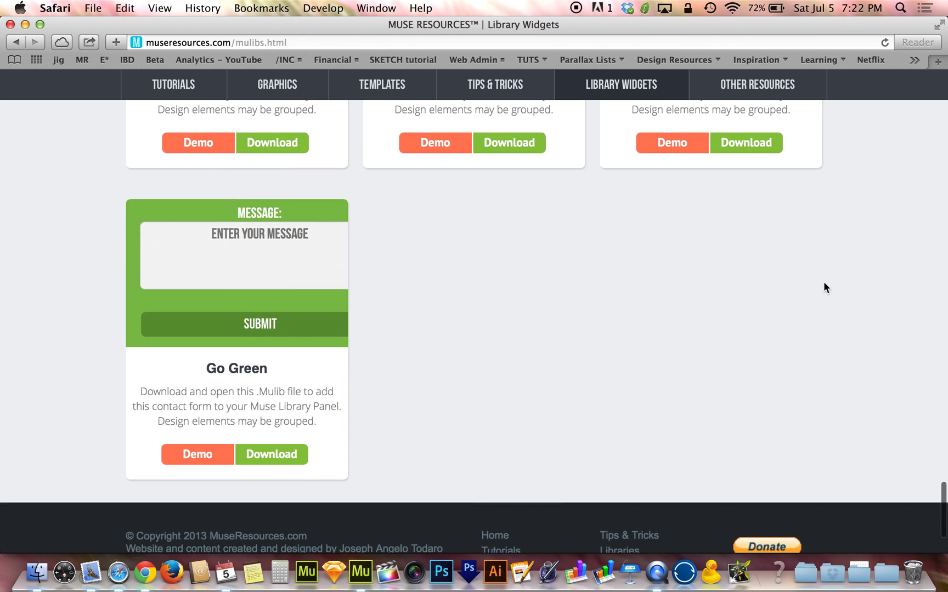
{"action": "scroll", "coordinate": [824, 283], "scroll_direction": "up", "scroll_amount": 8}
{"action": "scroll", "coordinate": [823, 282], "scroll_direction": "up", "scroll_amount": 2}
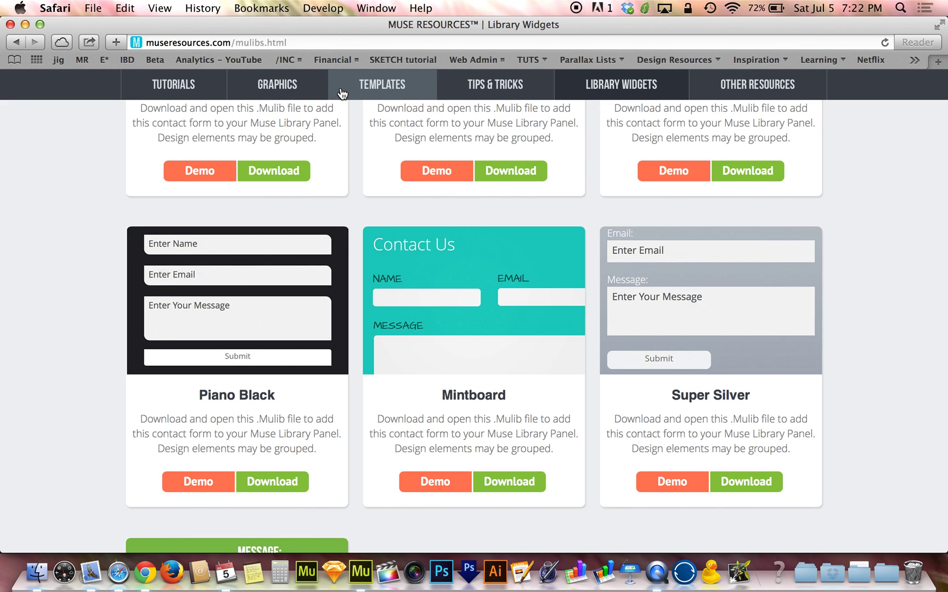
{"action": "scroll", "coordinate": [618, 458], "scroll_direction": "up", "scroll_amount": 5}
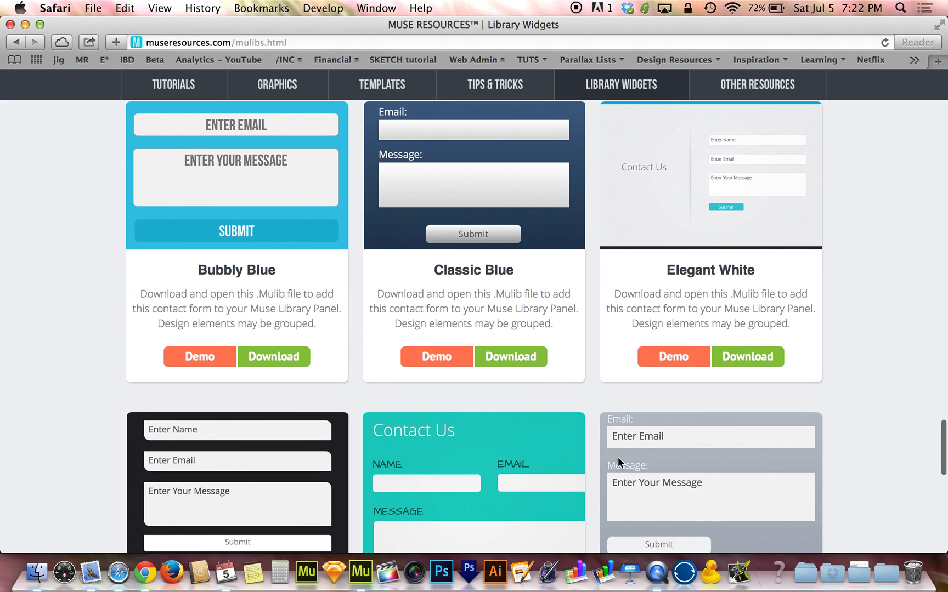
{"action": "scroll", "coordinate": [605, 328], "scroll_direction": "up", "scroll_amount": 1}
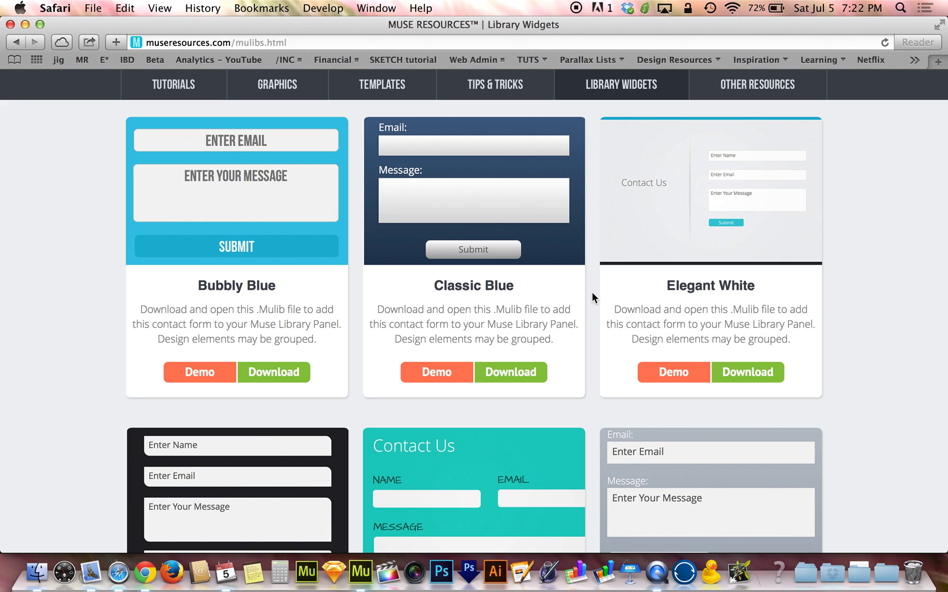
{"action": "key", "text": "super+Tab"}
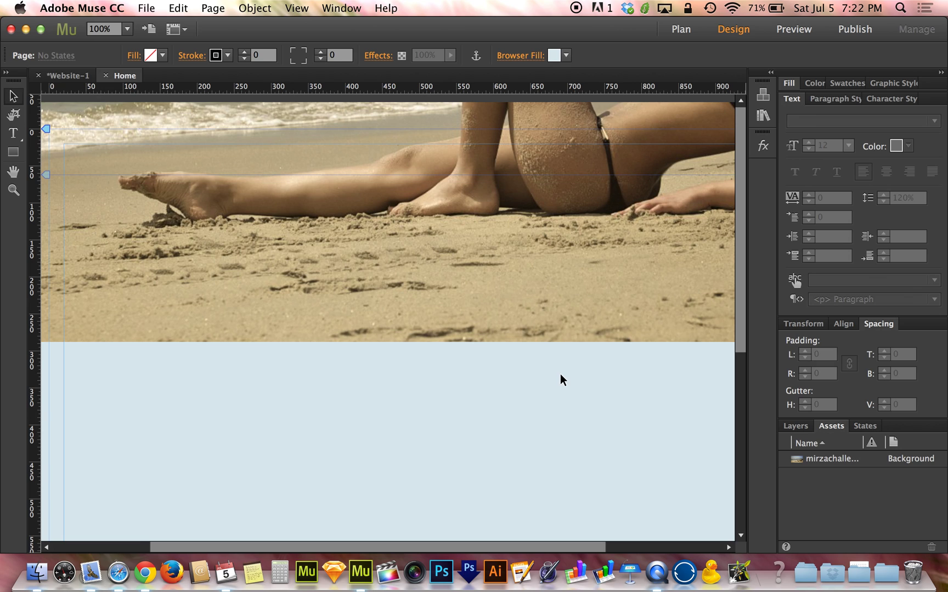
In the Widgets Library's Forms folder, preview the Detailed Contact and Simple Contact forms, ending on Simple Contact.
{"action": "left_click", "coordinate": [762, 99]}
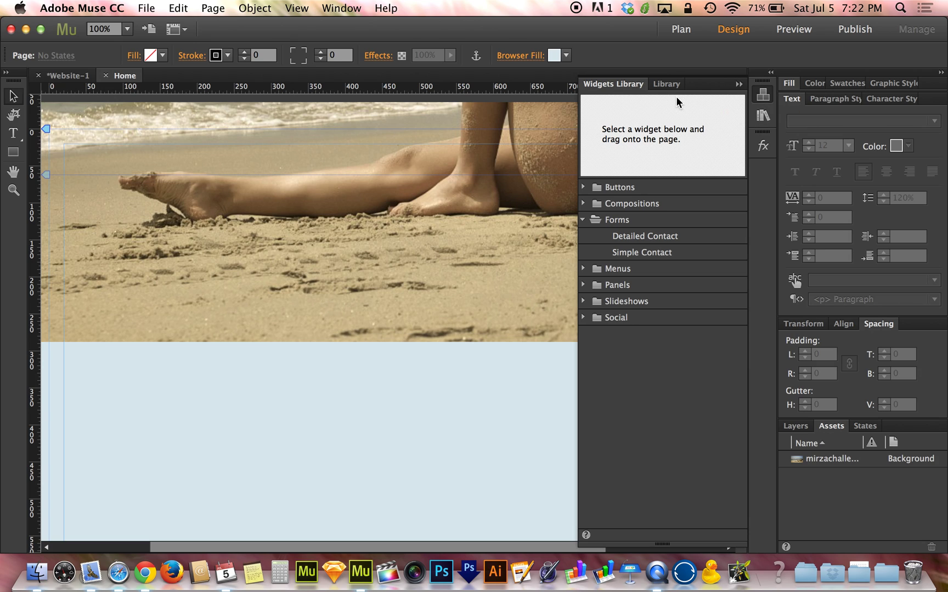
{"action": "left_click", "coordinate": [666, 84]}
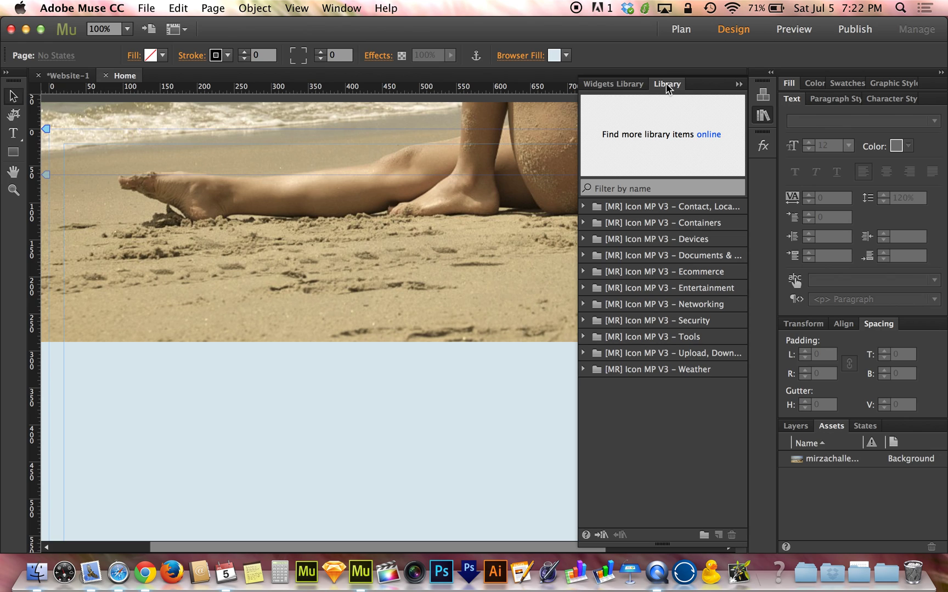
{"action": "left_click", "coordinate": [629, 85]}
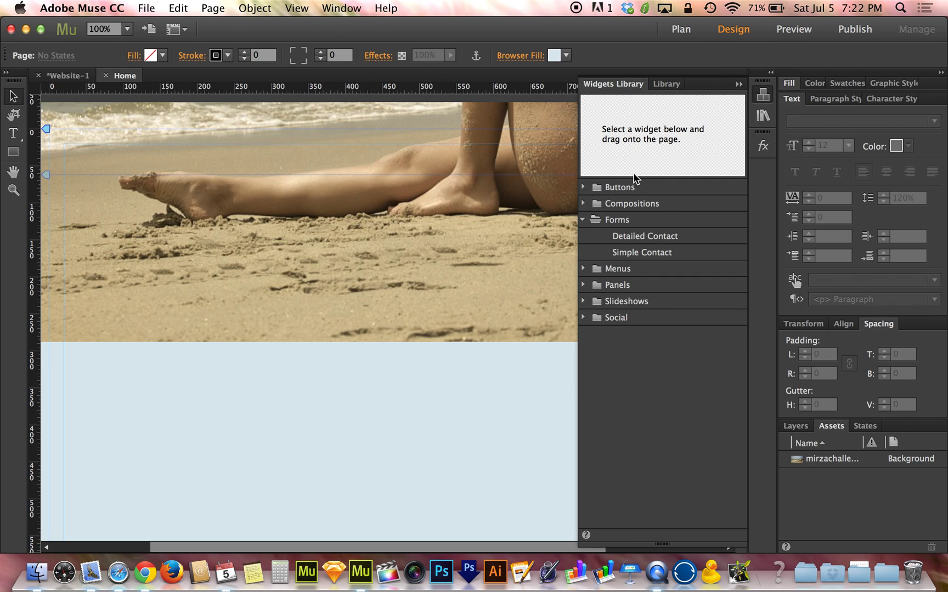
{"action": "left_click", "coordinate": [646, 254]}
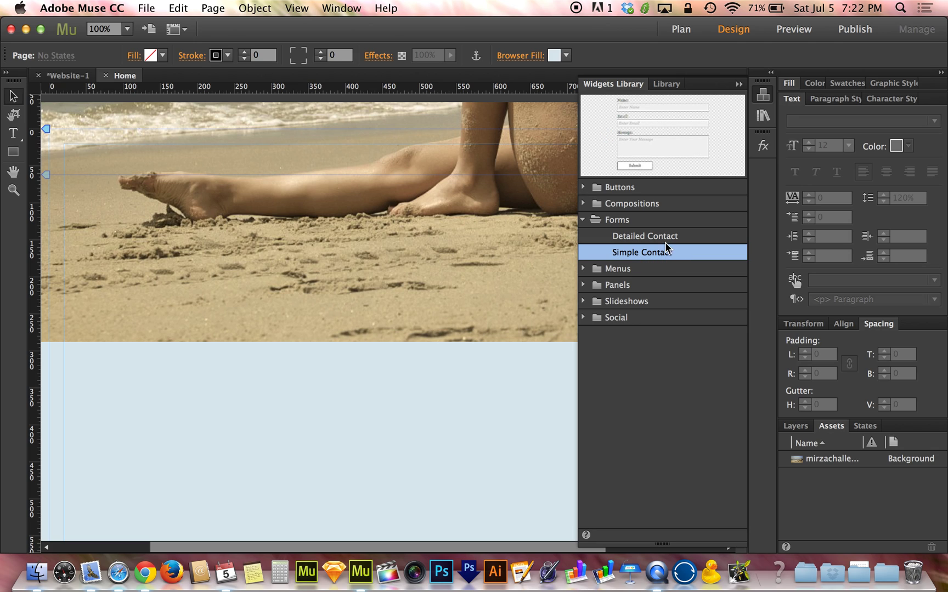
{"action": "left_click", "coordinate": [664, 241]}
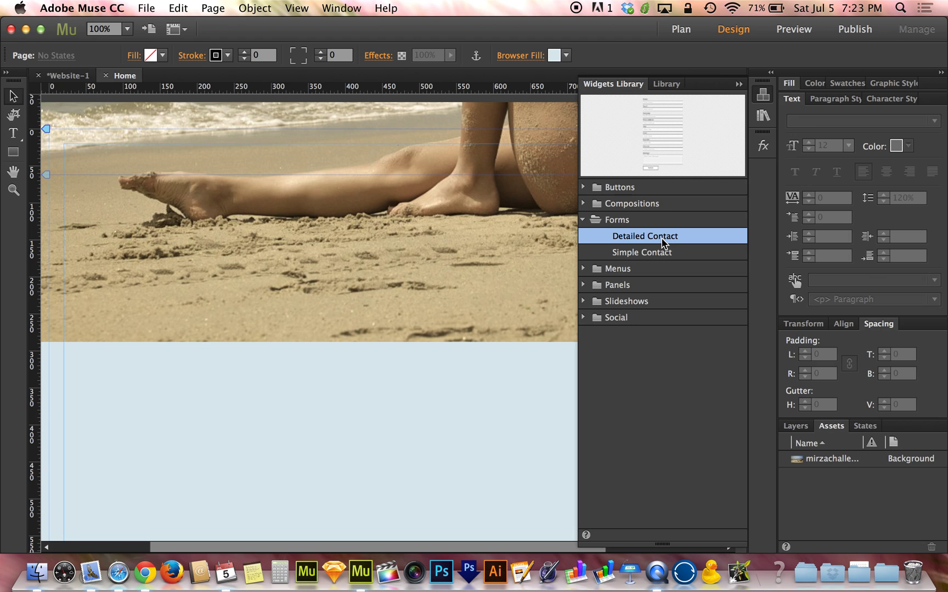
{"action": "left_click", "coordinate": [649, 254]}
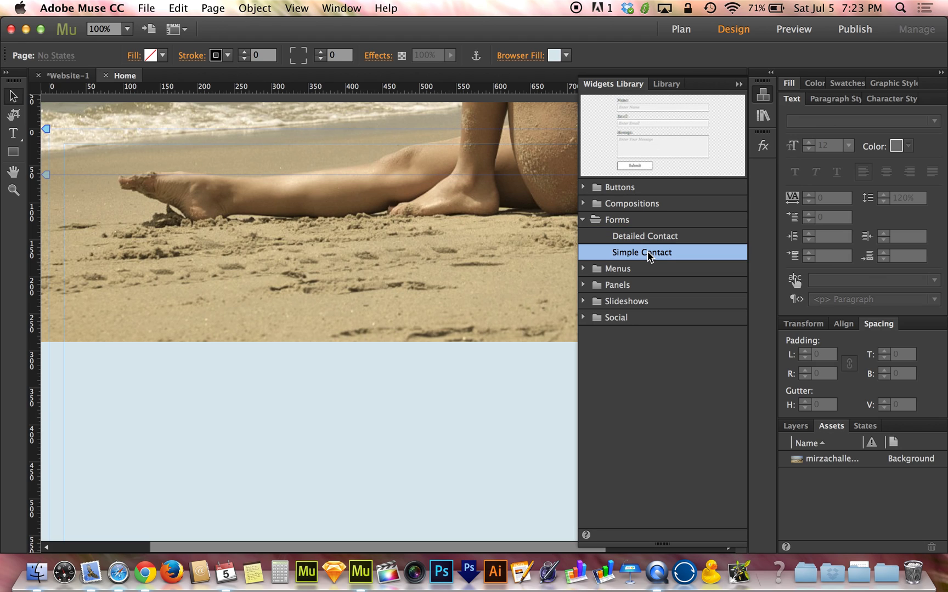
Drag a Simple Contact form below the beach header and position it at about X 310, Y 377.
{"action": "left_click_drag", "start_coordinate": [648, 255], "coordinate": [330, 413]}
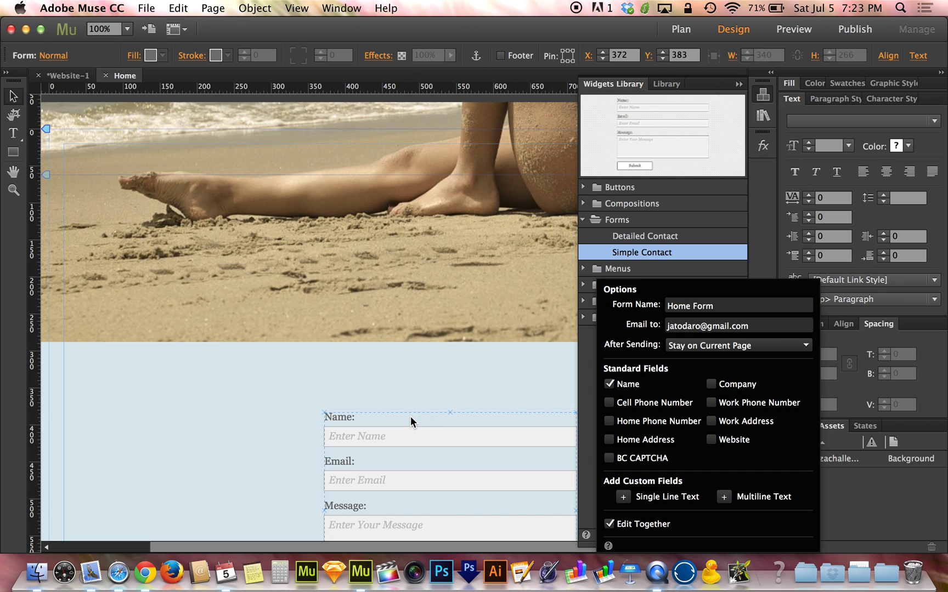
{"action": "left_click", "coordinate": [454, 379]}
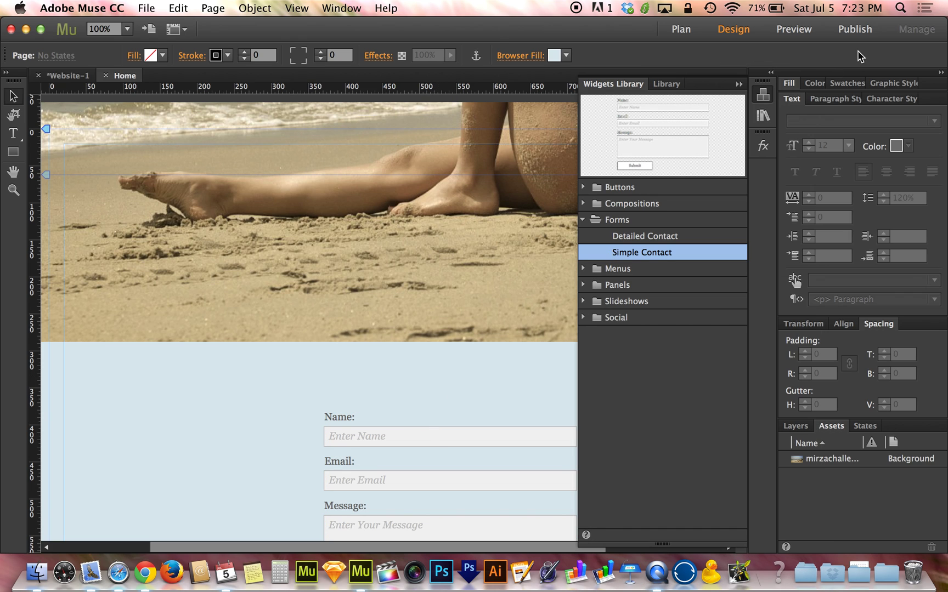
{"action": "left_click", "coordinate": [762, 96]}
{"action": "scroll", "coordinate": [500, 440], "scroll_direction": "down", "scroll_amount": 5}
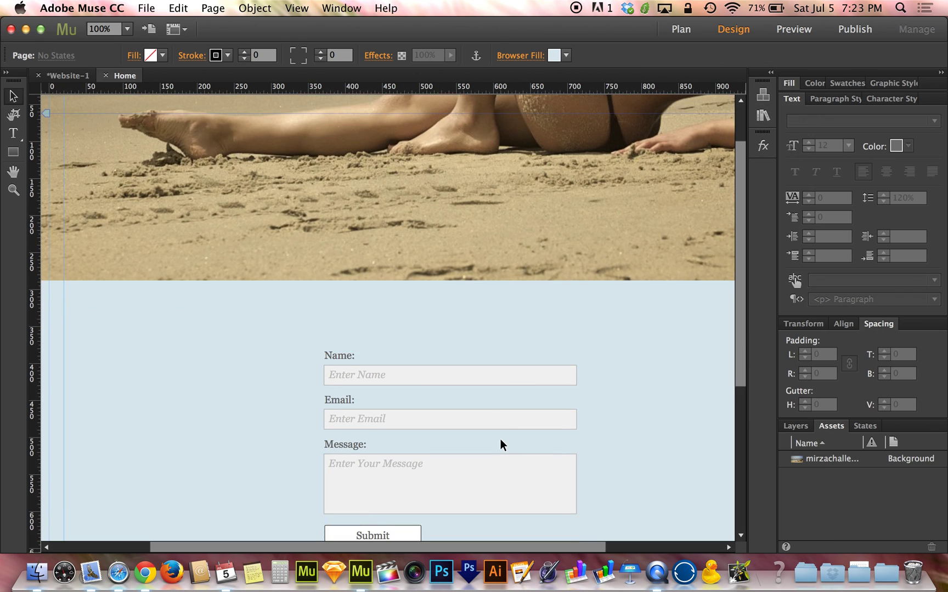
{"action": "left_click_drag", "start_coordinate": [501, 418], "coordinate": [453, 395]}
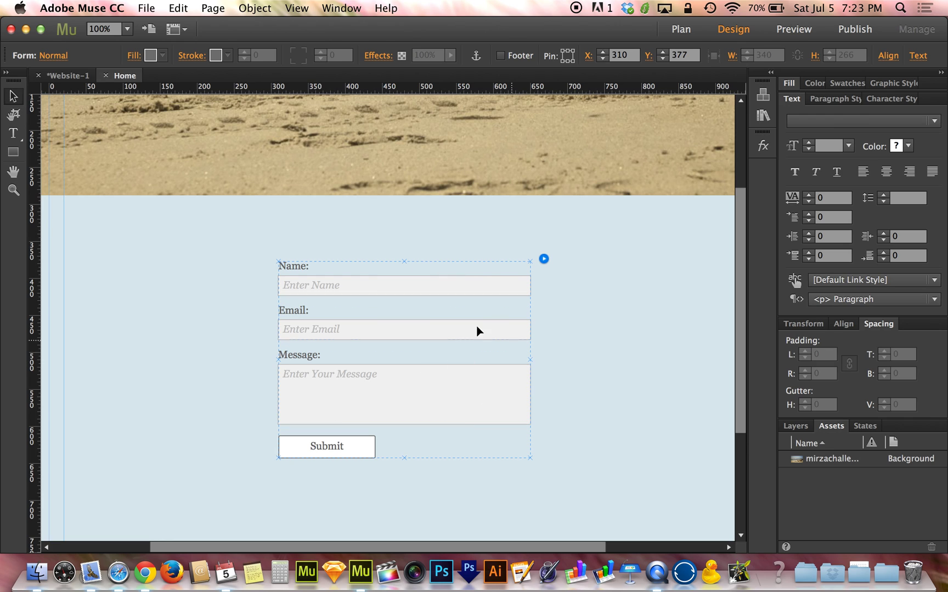
{"action": "left_click", "coordinate": [543, 260]}
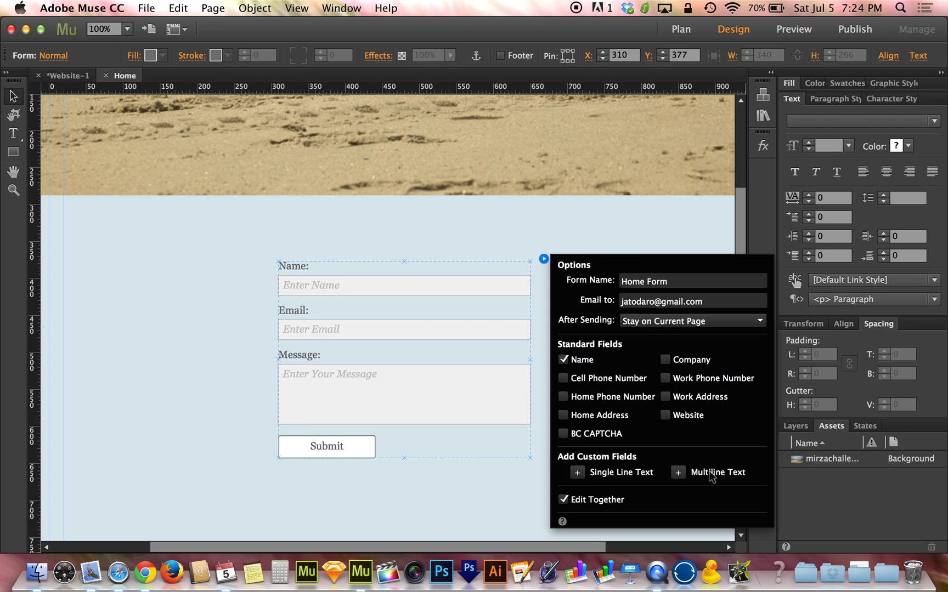
{"action": "left_click", "coordinate": [686, 285]}
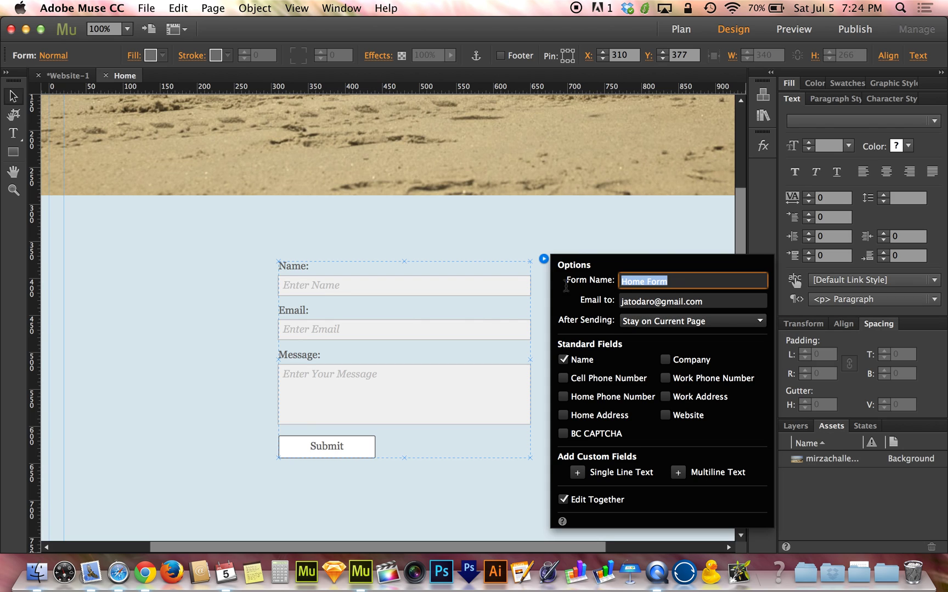
{"action": "key", "text": "Tab"}
{"action": "left_click", "coordinate": [720, 285]}
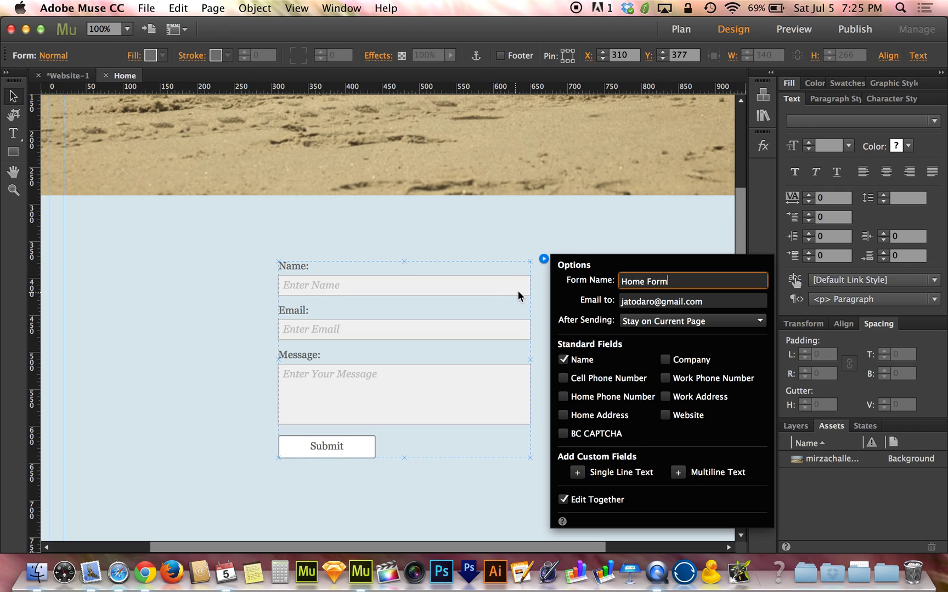
{"action": "left_click", "coordinate": [543, 258]}
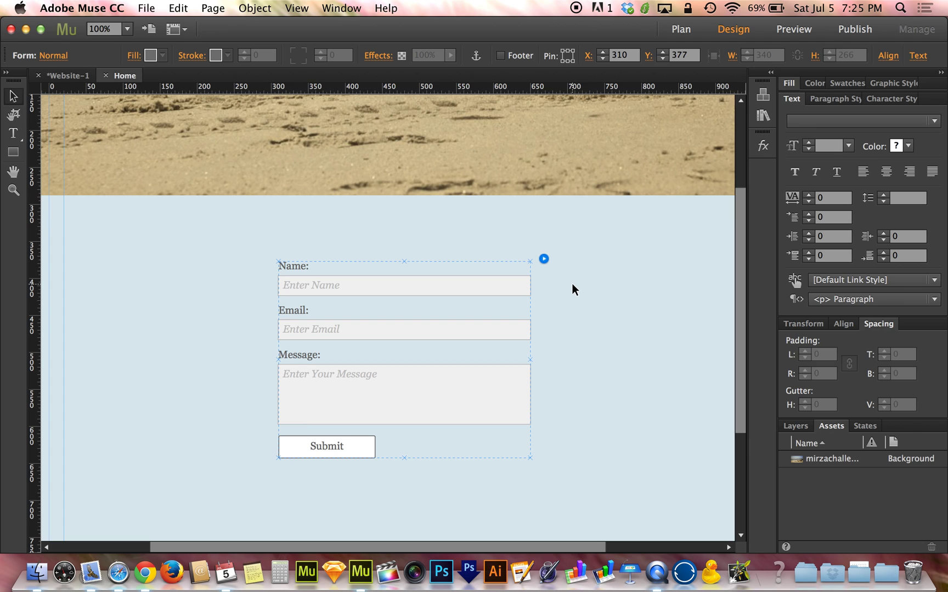
{"action": "left_click", "coordinate": [683, 276]}
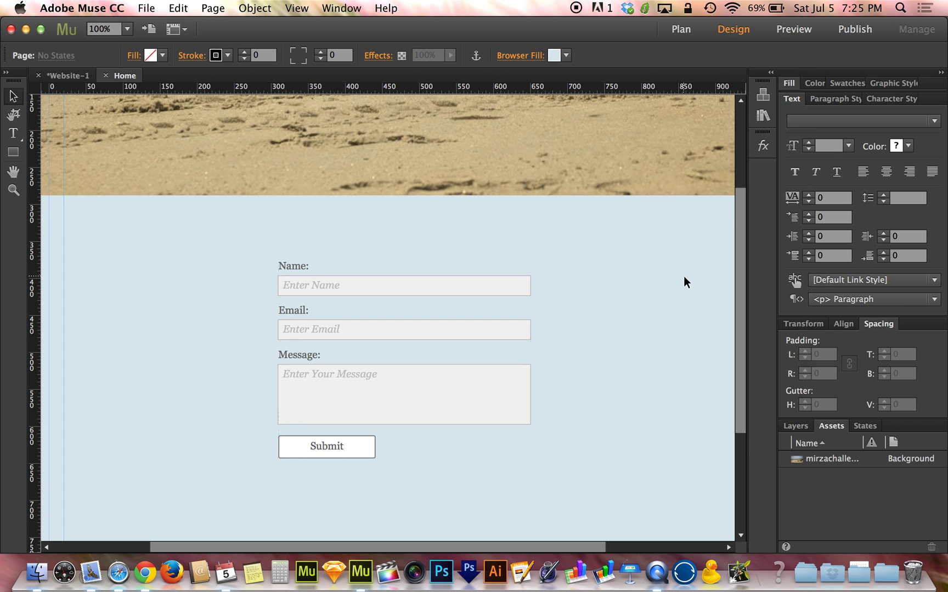
Select the Name, Email and Message fields, the Name label and the Name text input in turn.
{"action": "left_click", "coordinate": [397, 287]}
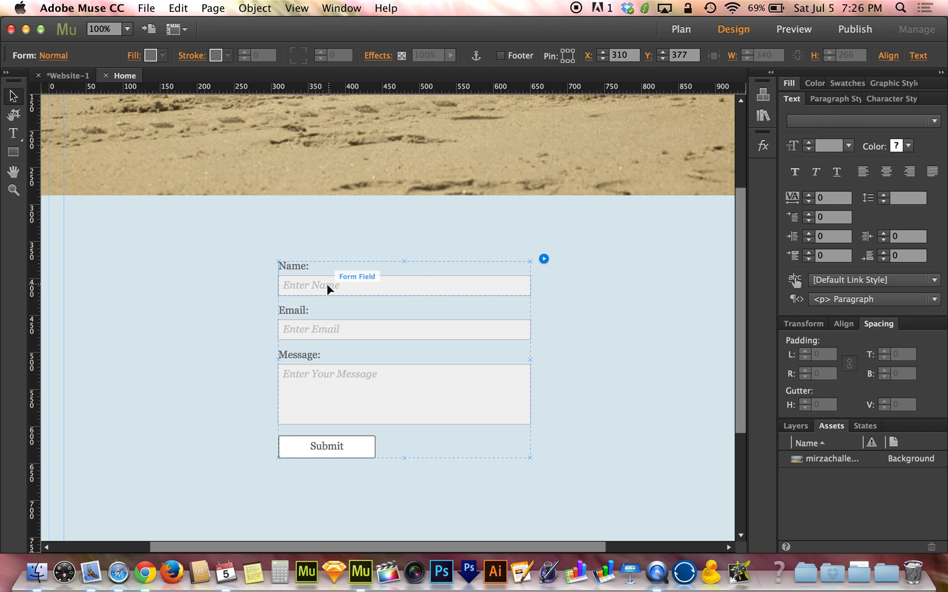
{"action": "left_click", "coordinate": [357, 286]}
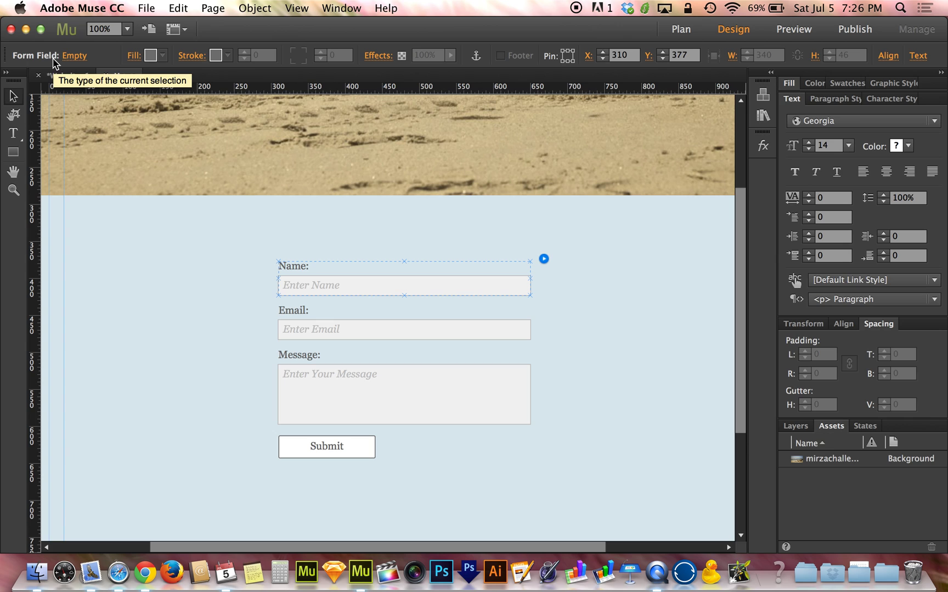
{"action": "left_click", "coordinate": [348, 327]}
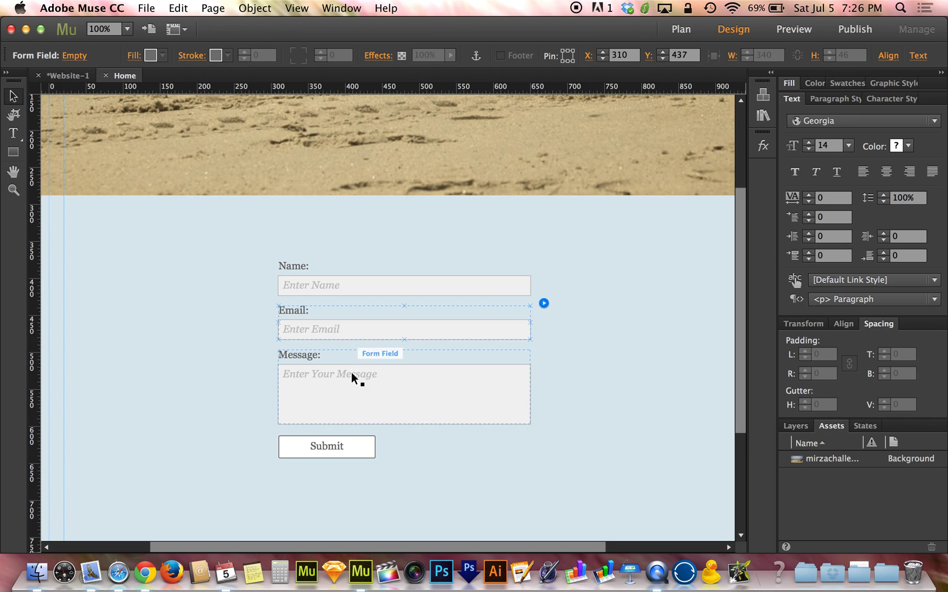
{"action": "left_click", "coordinate": [351, 373]}
{"action": "left_click", "coordinate": [357, 326]}
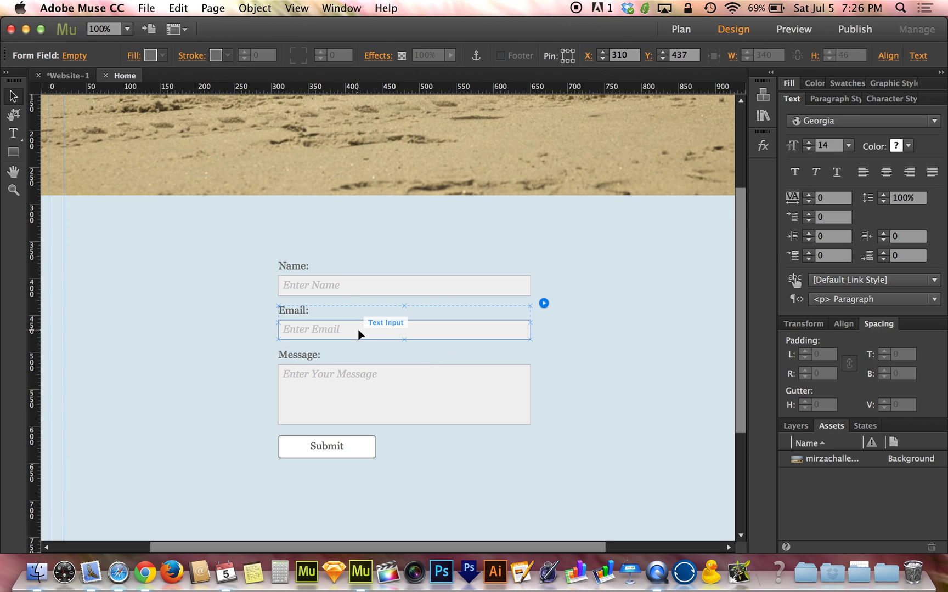
{"action": "left_click", "coordinate": [357, 288]}
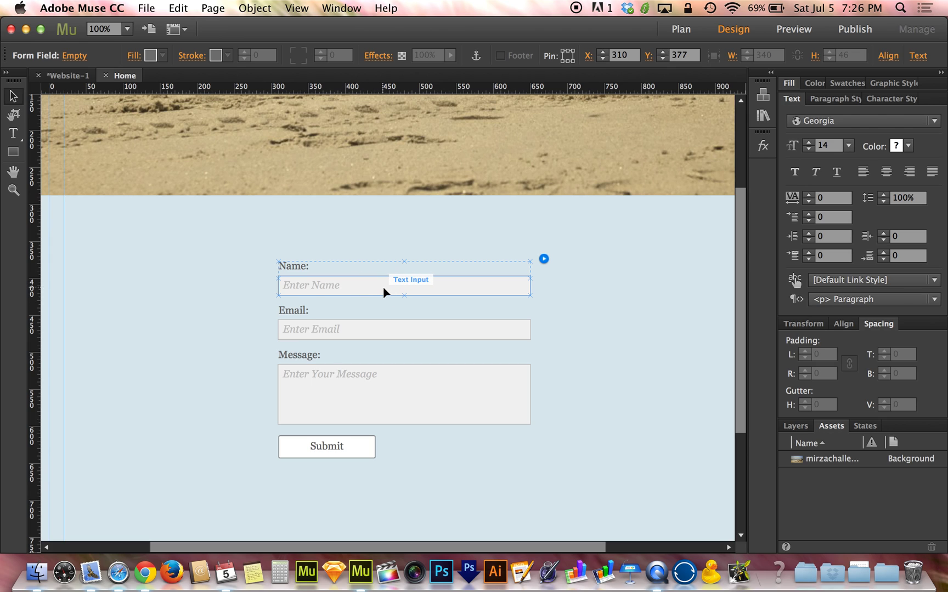
{"action": "left_click", "coordinate": [372, 287]}
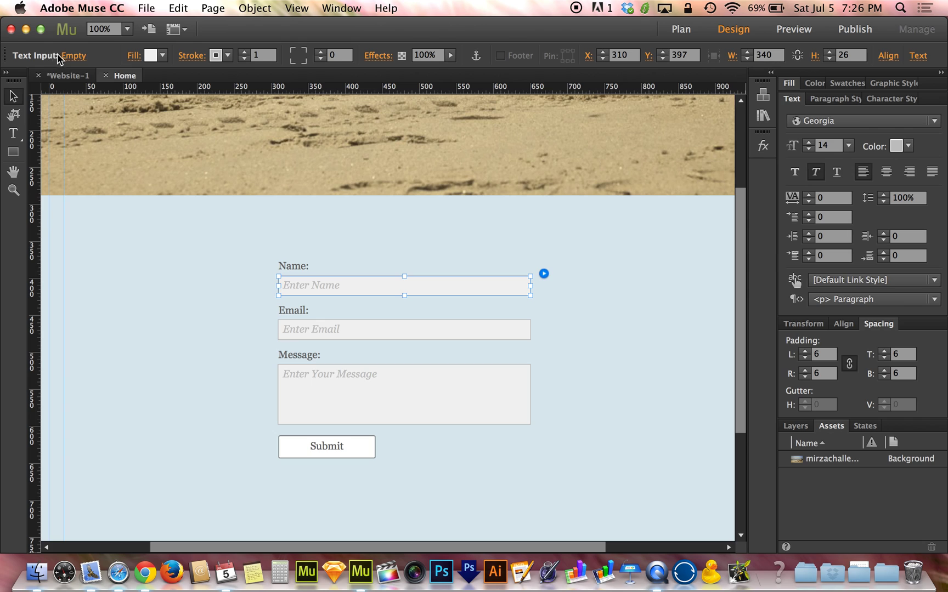
{"action": "left_click", "coordinate": [301, 262]}
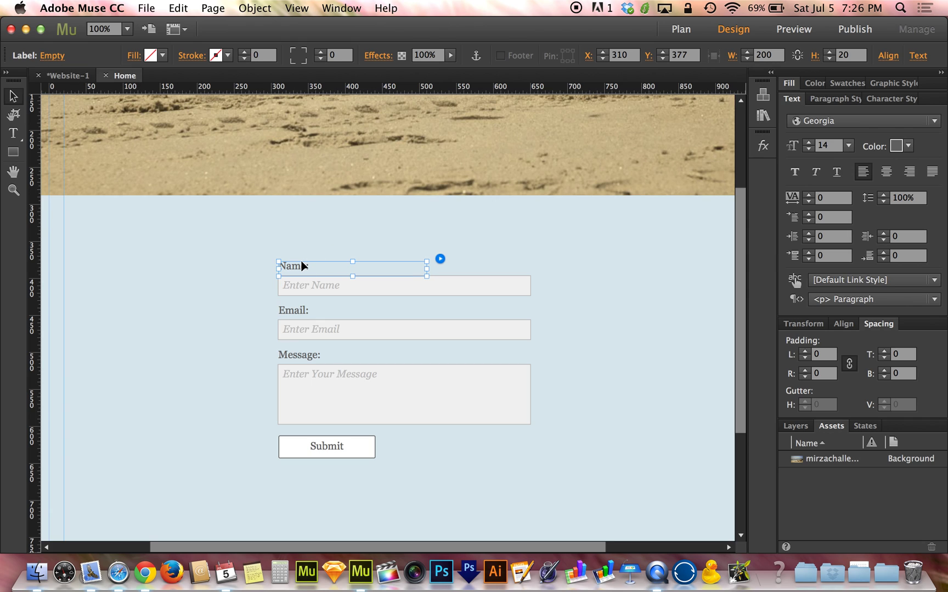
{"action": "left_click", "coordinate": [302, 278]}
{"action": "left_click", "coordinate": [303, 269]}
{"action": "left_click", "coordinate": [305, 286]}
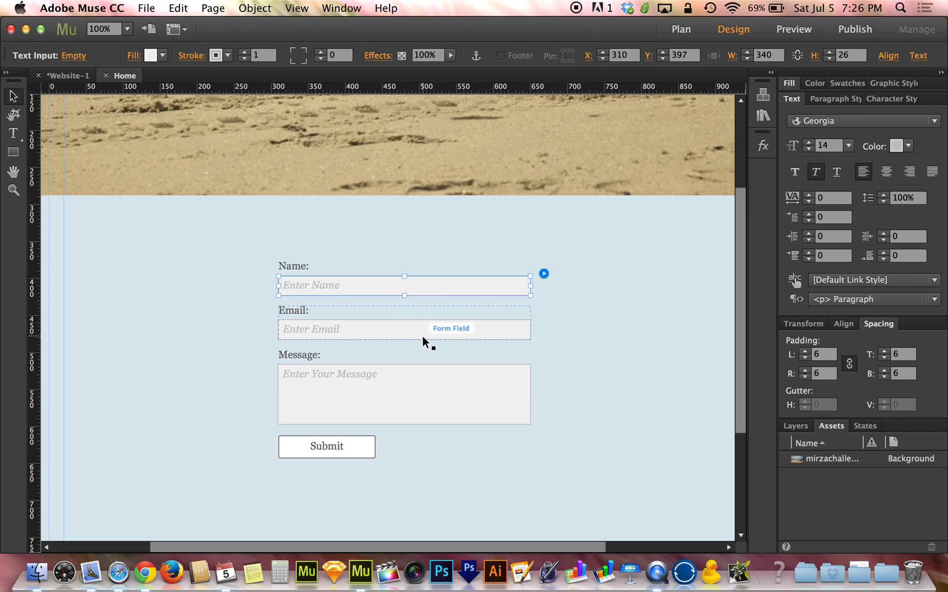
Select the whole contact form and open its list of form states.
{"action": "left_click", "coordinate": [676, 288]}
{"action": "left_click", "coordinate": [442, 286]}
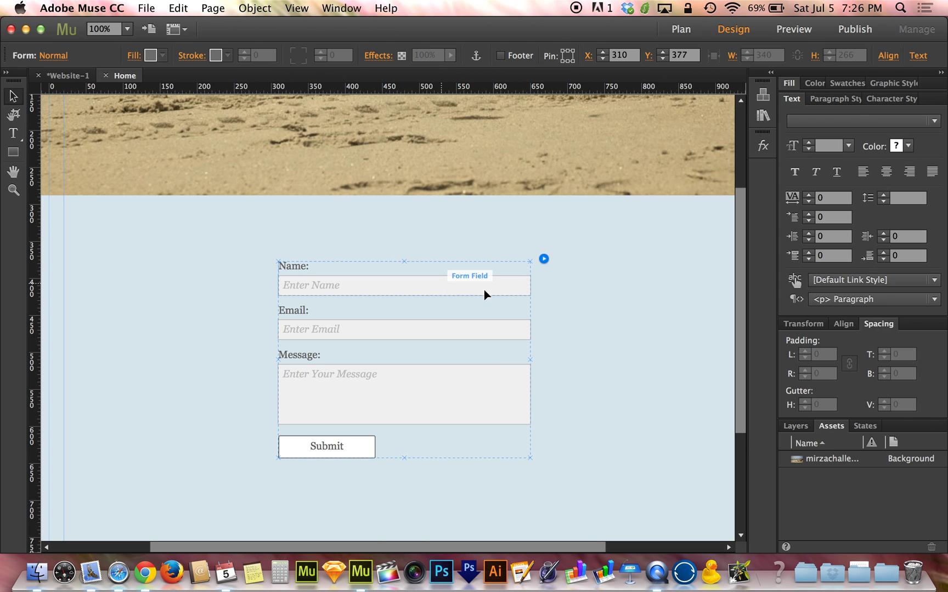
{"action": "left_click", "coordinate": [58, 56]}
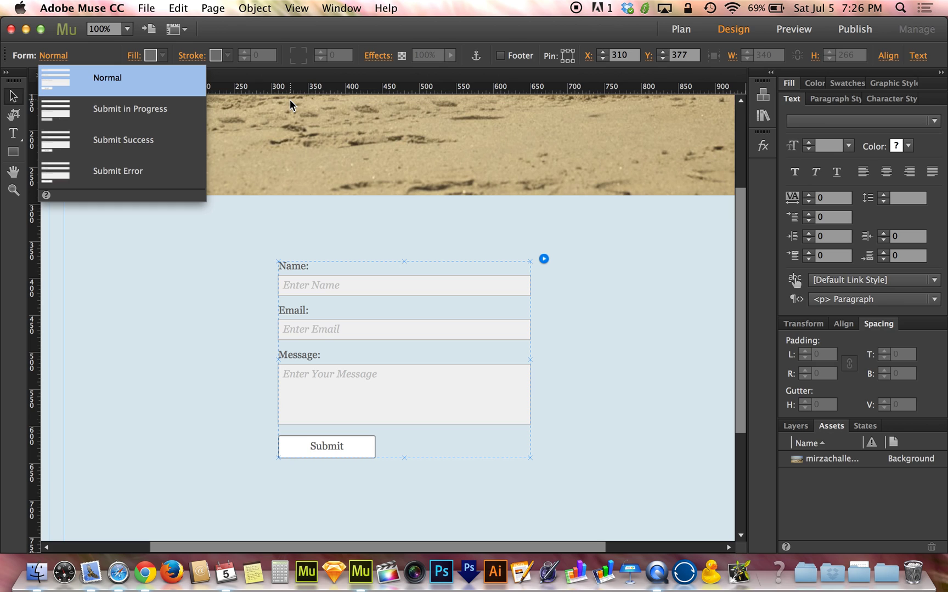
Preview the Submit in Progress, Submit Success and Submit Error states, then switch back to Normal.
{"action": "left_click", "coordinate": [190, 114]}
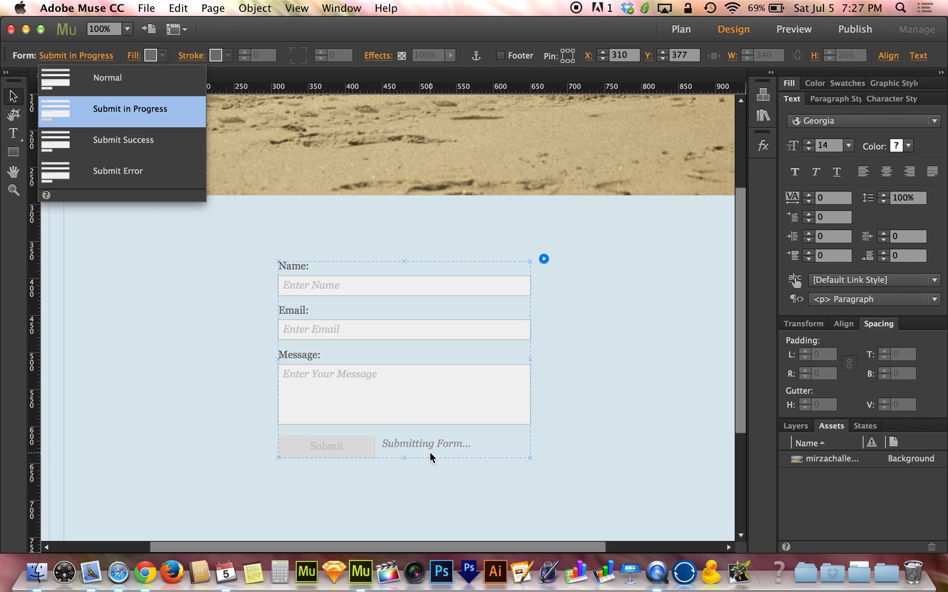
{"action": "left_click", "coordinate": [165, 146]}
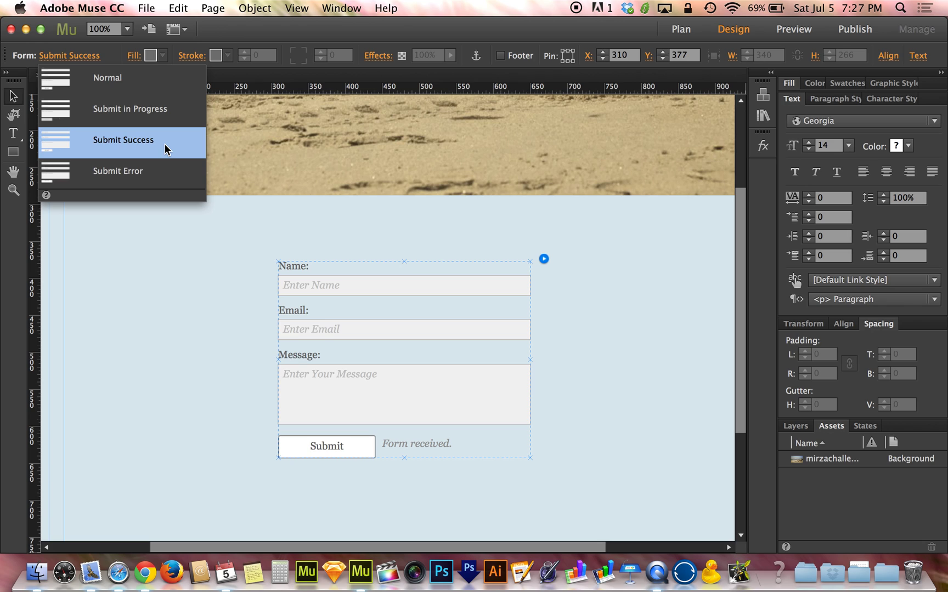
{"action": "left_click", "coordinate": [165, 168]}
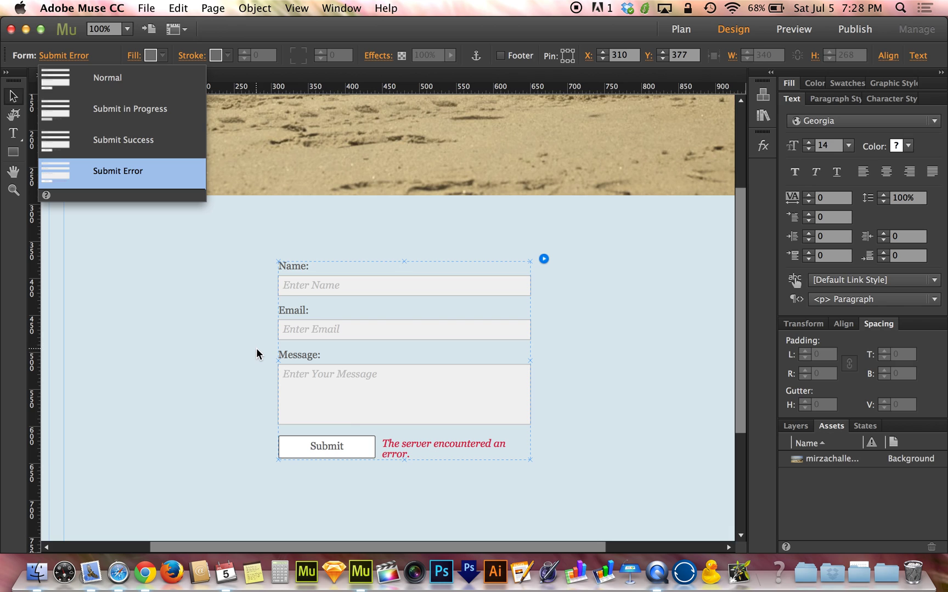
{"action": "left_click", "coordinate": [127, 116]}
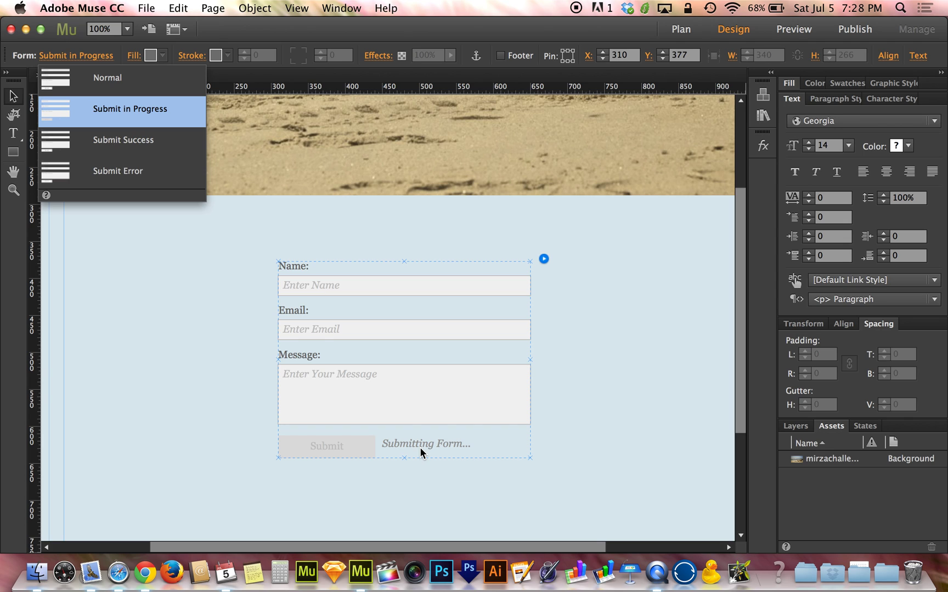
{"action": "left_click", "coordinate": [126, 144]}
{"action": "left_click", "coordinate": [128, 171]}
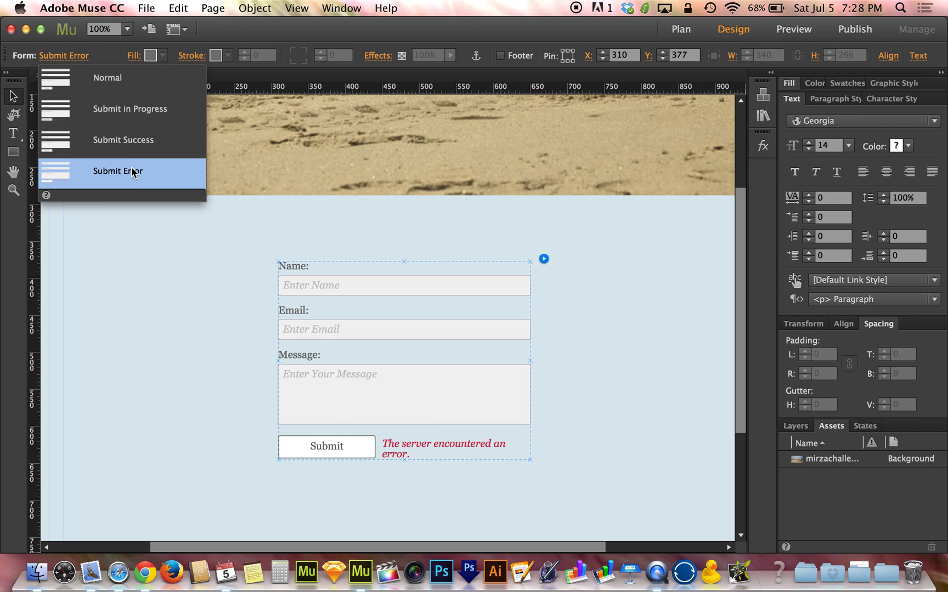
{"action": "left_click", "coordinate": [131, 145]}
{"action": "left_click", "coordinate": [131, 110]}
{"action": "left_click", "coordinate": [131, 85]}
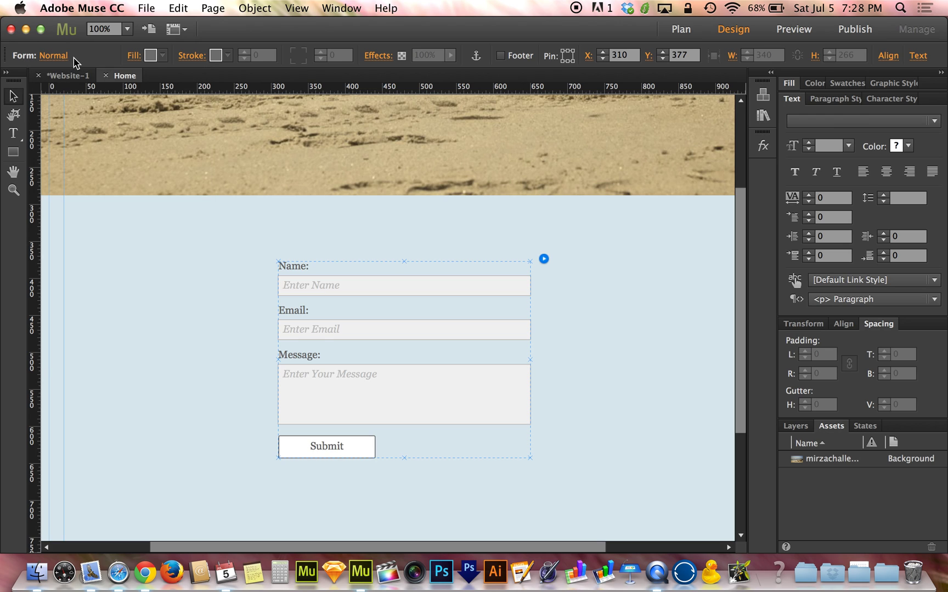
Select the Name text input and preview its Non Empty, Rollover, Focus and Error states.
{"action": "left_click", "coordinate": [413, 283]}
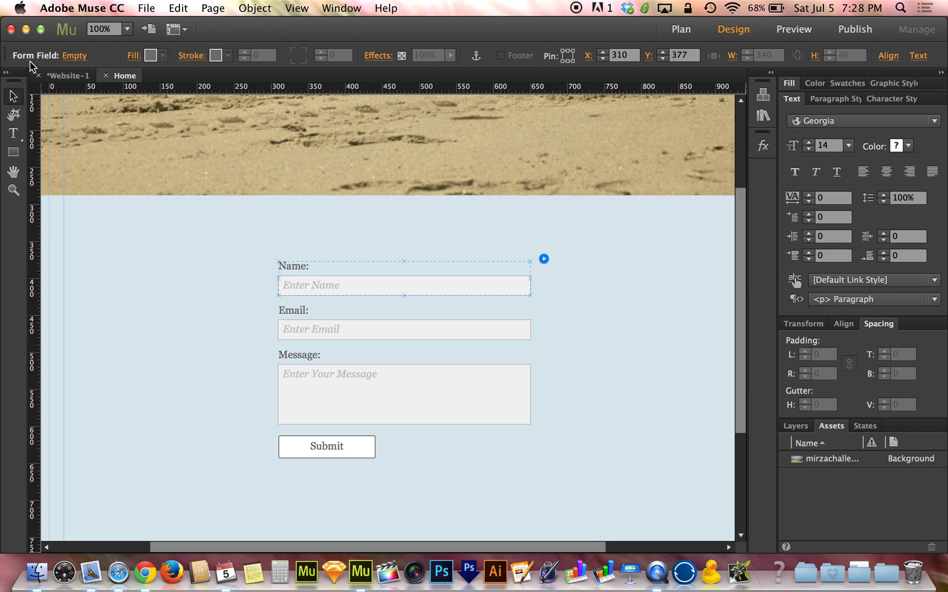
{"action": "left_click", "coordinate": [83, 57]}
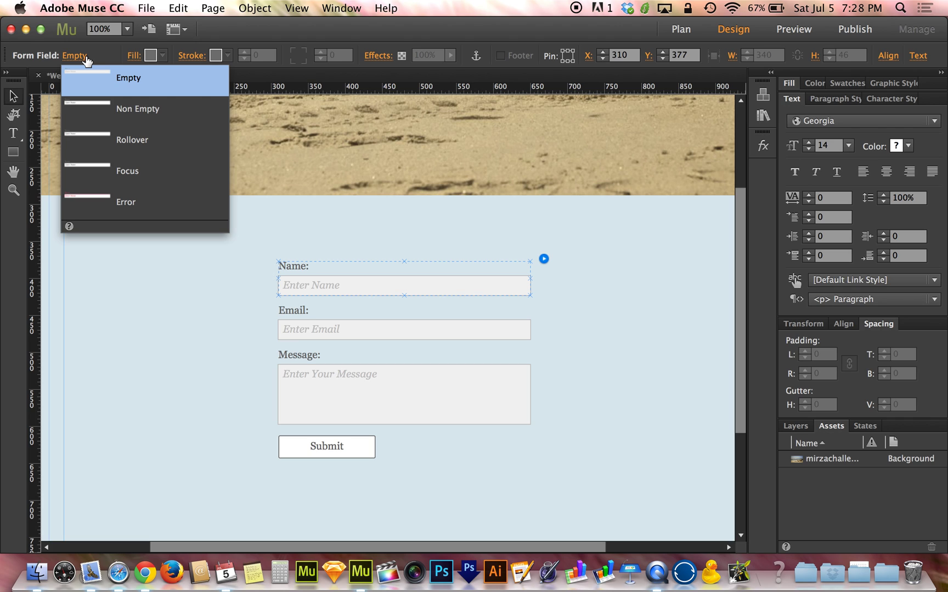
{"action": "left_click", "coordinate": [170, 106]}
{"action": "left_click", "coordinate": [168, 138]}
{"action": "left_click", "coordinate": [163, 167]}
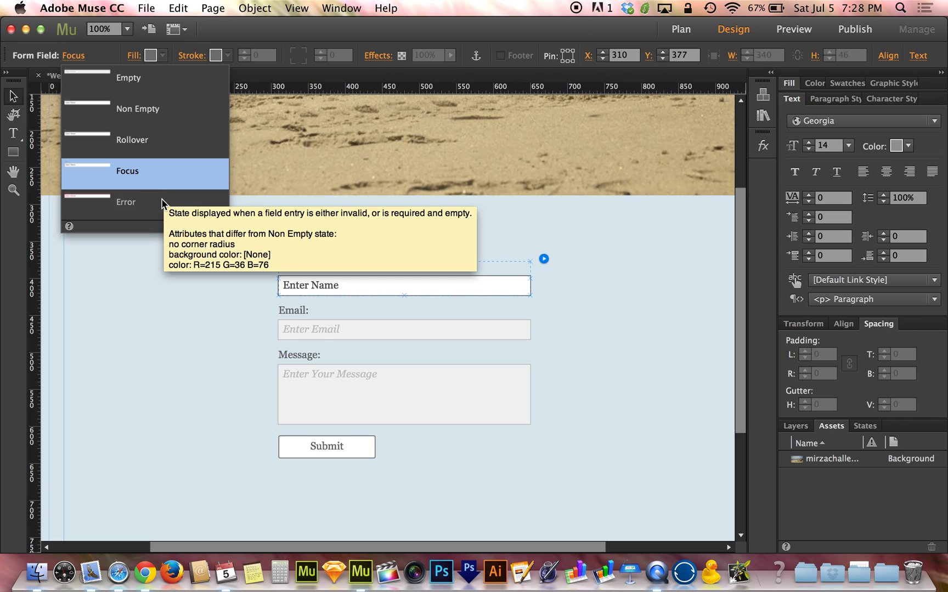
{"action": "left_click", "coordinate": [160, 202]}
Cycle through the Name field's Focus, Rollover, Error and Non Empty looks, ending on Empty.
{"action": "left_click", "coordinate": [160, 176]}
{"action": "left_click", "coordinate": [162, 131]}
{"action": "left_click", "coordinate": [162, 163]}
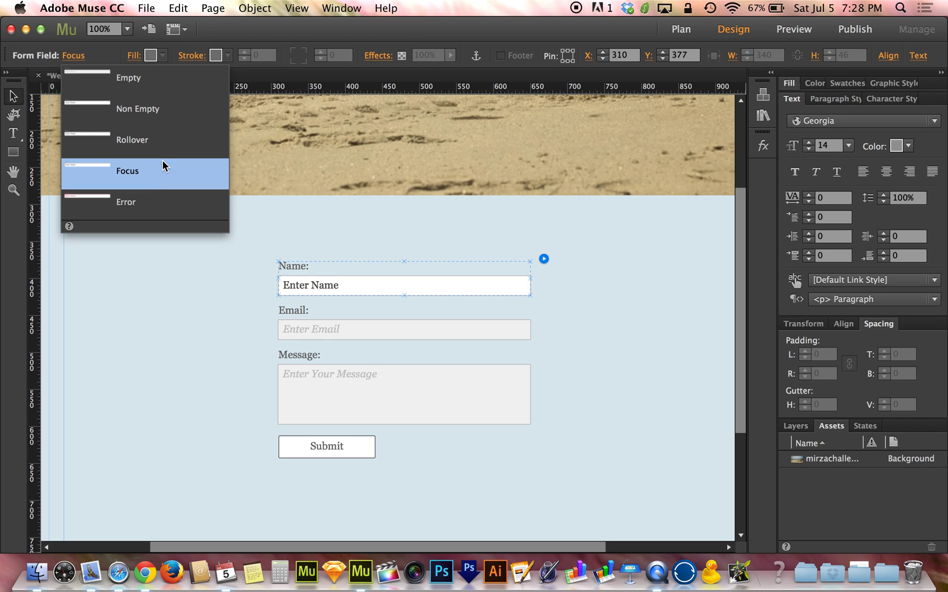
{"action": "left_click", "coordinate": [162, 199]}
{"action": "left_click", "coordinate": [168, 173]}
{"action": "left_click", "coordinate": [170, 147]}
{"action": "left_click", "coordinate": [170, 109]}
{"action": "left_click", "coordinate": [144, 81]}
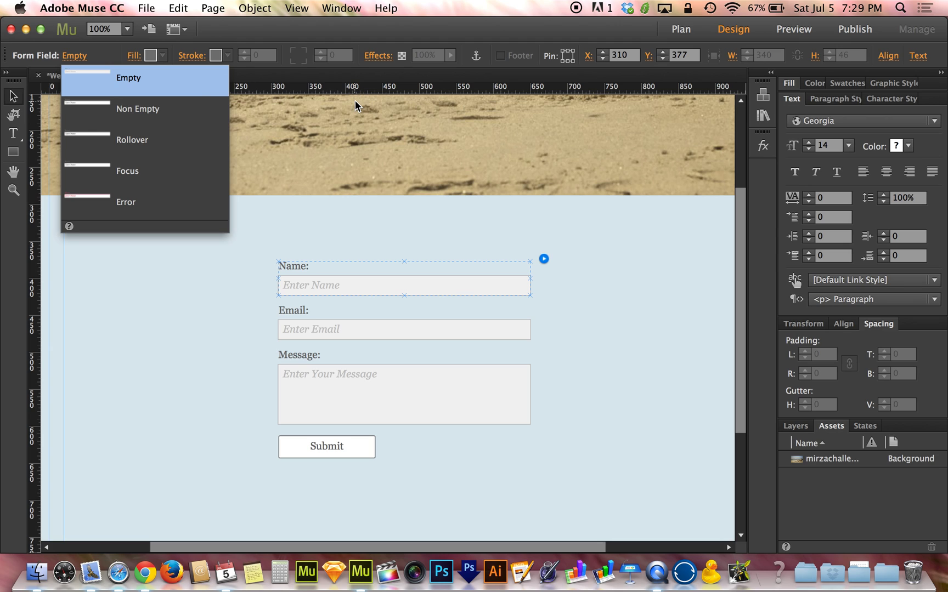
Show the Name field as Non Empty, Rollover, Focus and red Error, then restore Empty.
{"action": "left_click", "coordinate": [207, 109]}
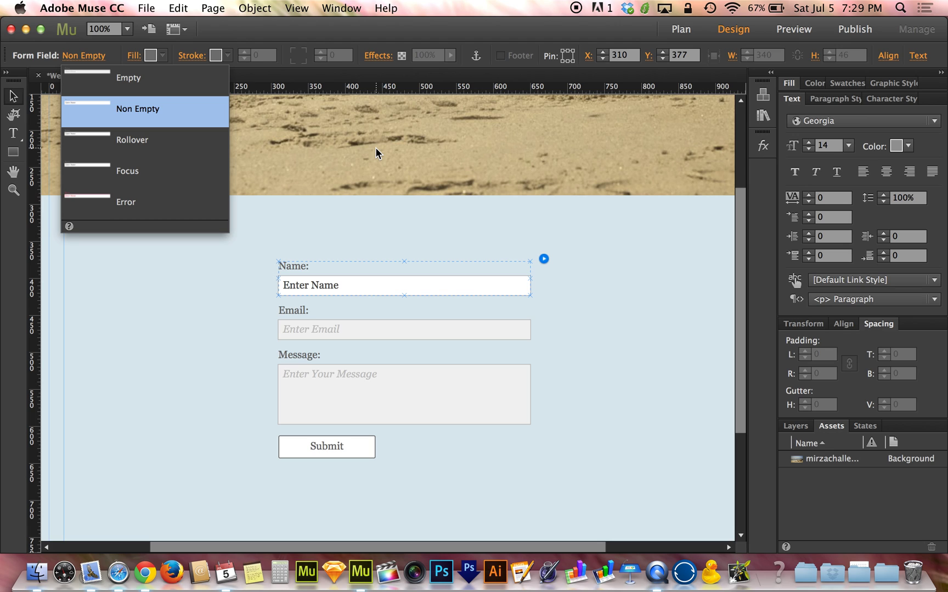
{"action": "left_click", "coordinate": [196, 142]}
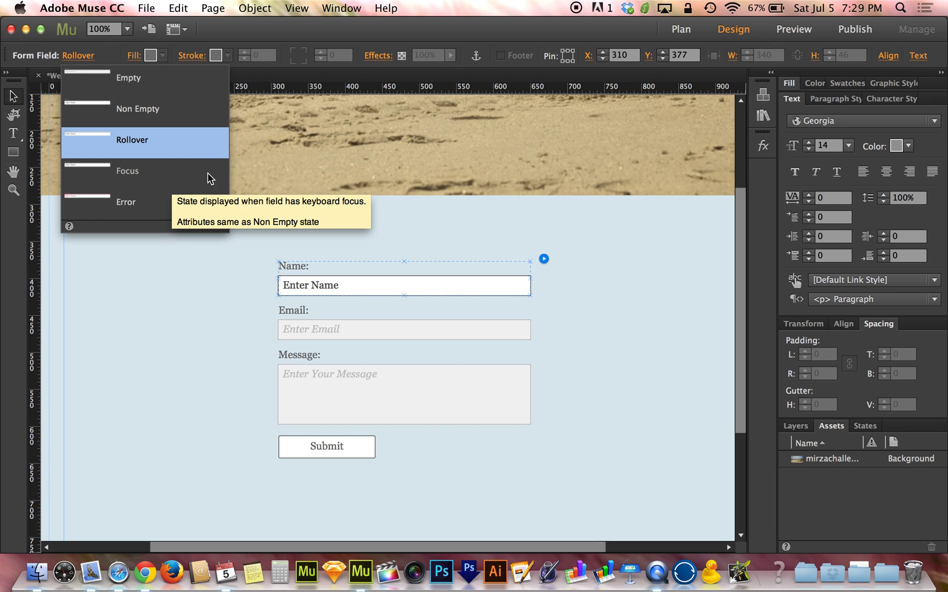
{"action": "left_click", "coordinate": [184, 173]}
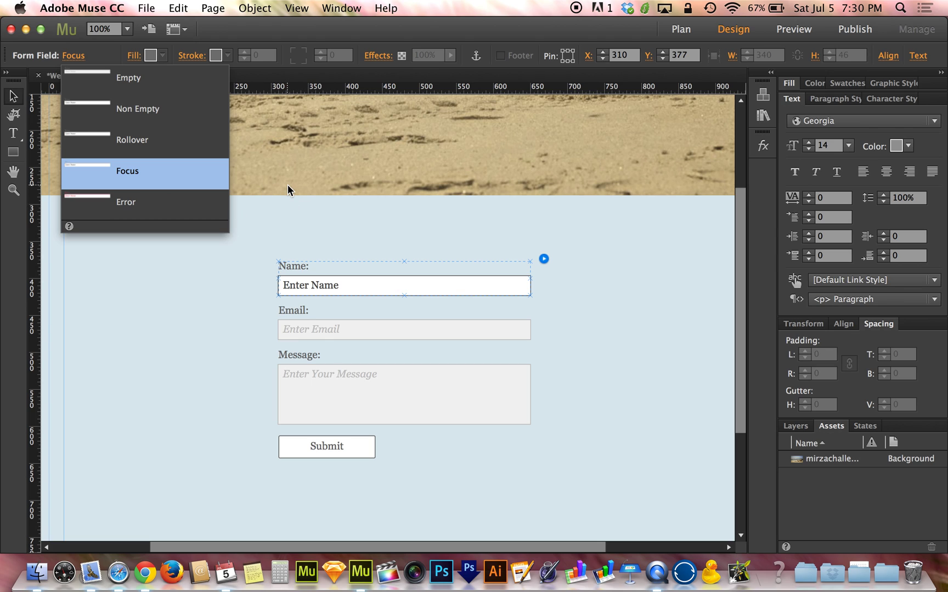
{"action": "left_click", "coordinate": [200, 202]}
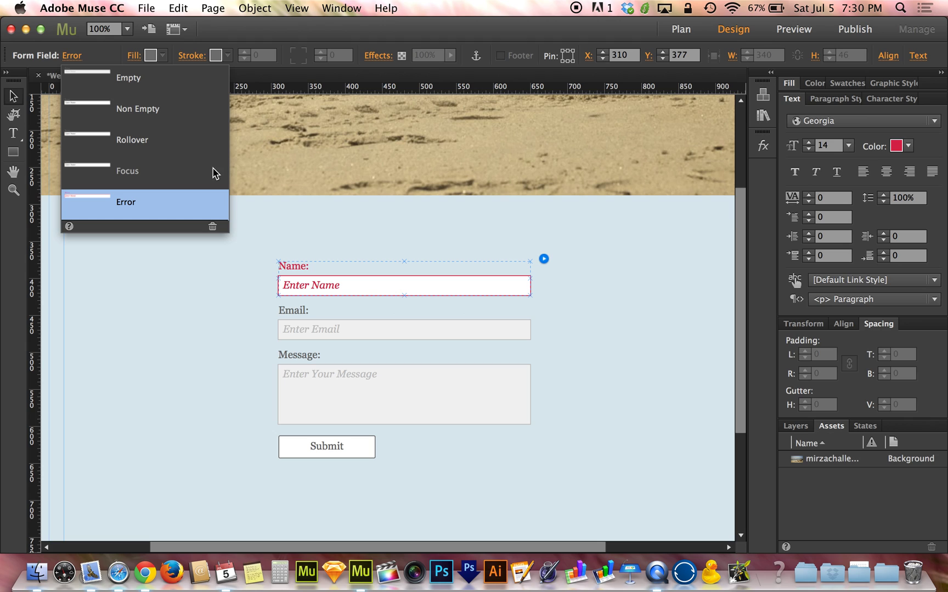
{"action": "left_click", "coordinate": [154, 77]}
Give the Name text input a corner radius of 10 on all four corners.
{"action": "left_click", "coordinate": [79, 51]}
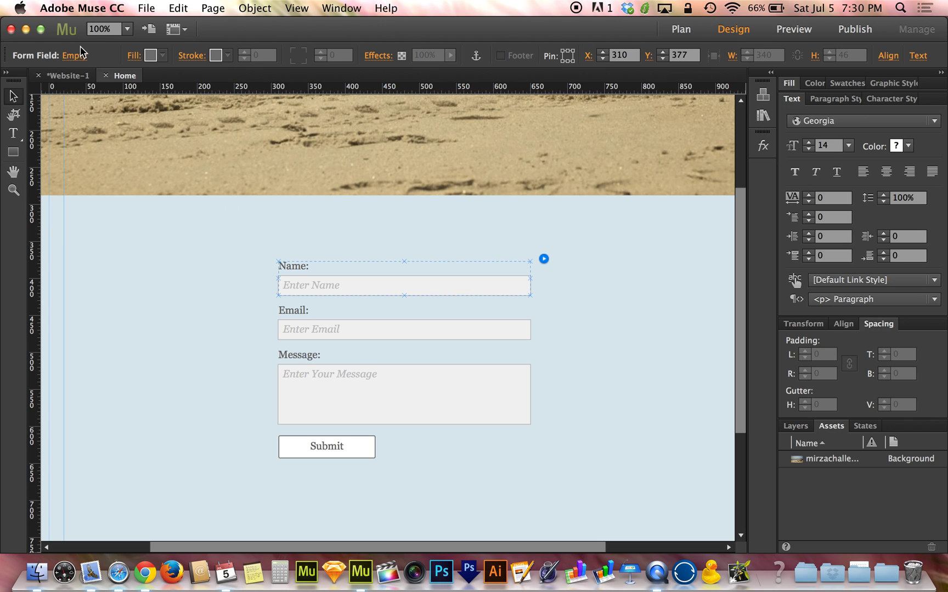
{"action": "left_click", "coordinate": [352, 289]}
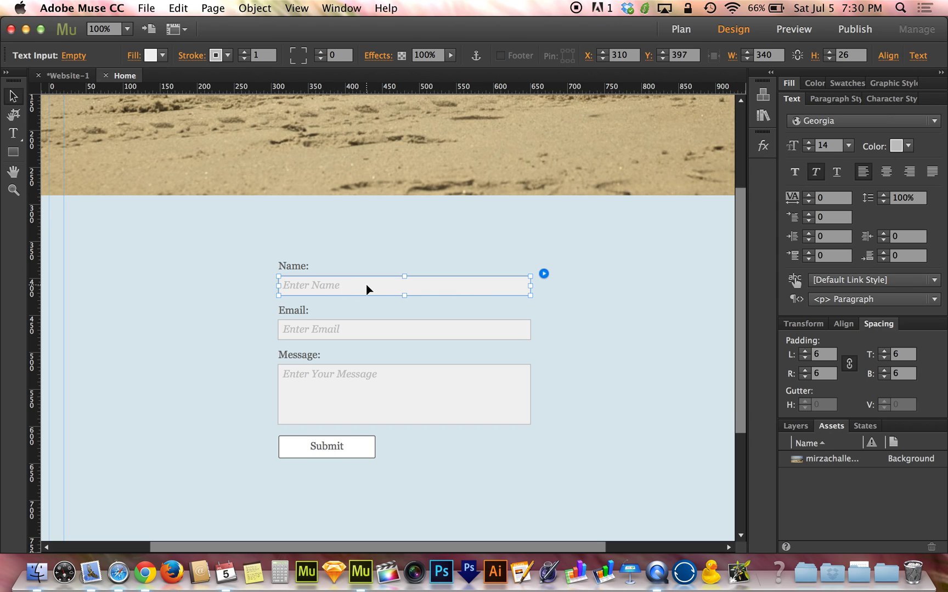
{"action": "left_click", "coordinate": [304, 51]}
{"action": "left_click", "coordinate": [296, 56]}
Check the rounded Name field in its Non Empty, Rollover, Focus and Error states.
{"action": "left_click", "coordinate": [72, 56]}
{"action": "left_click", "coordinate": [152, 115]}
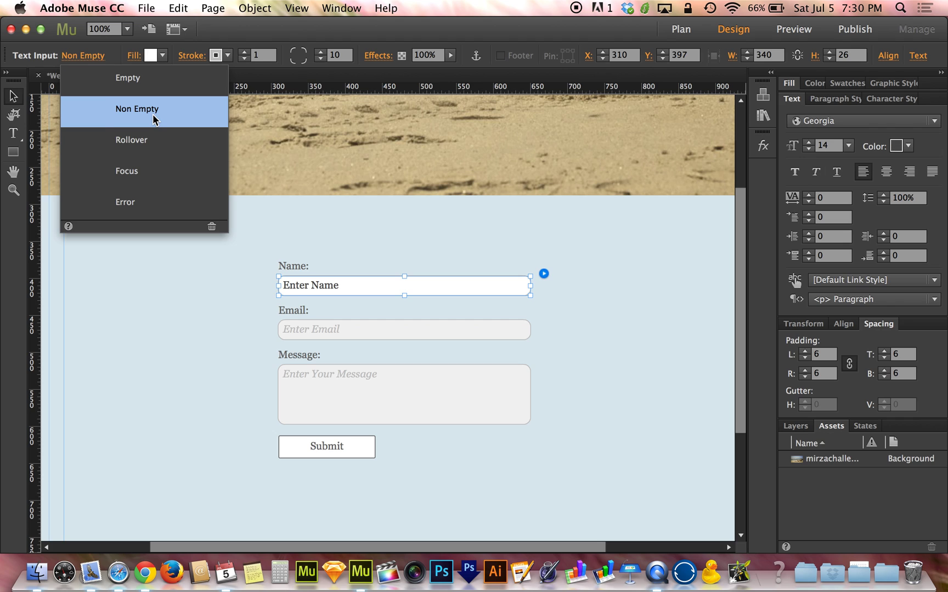
{"action": "left_click", "coordinate": [154, 141]}
{"action": "left_click", "coordinate": [156, 176]}
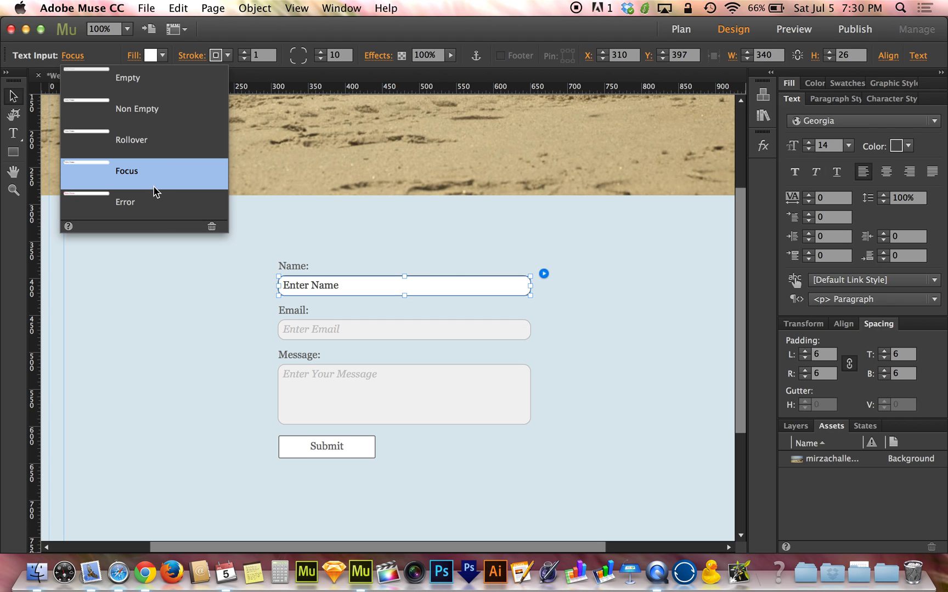
{"action": "left_click", "coordinate": [155, 195]}
{"action": "left_click", "coordinate": [157, 179]}
Compare the rounded field's Rollover and Non Empty looks, then return it to Empty.
{"action": "left_click", "coordinate": [169, 153]}
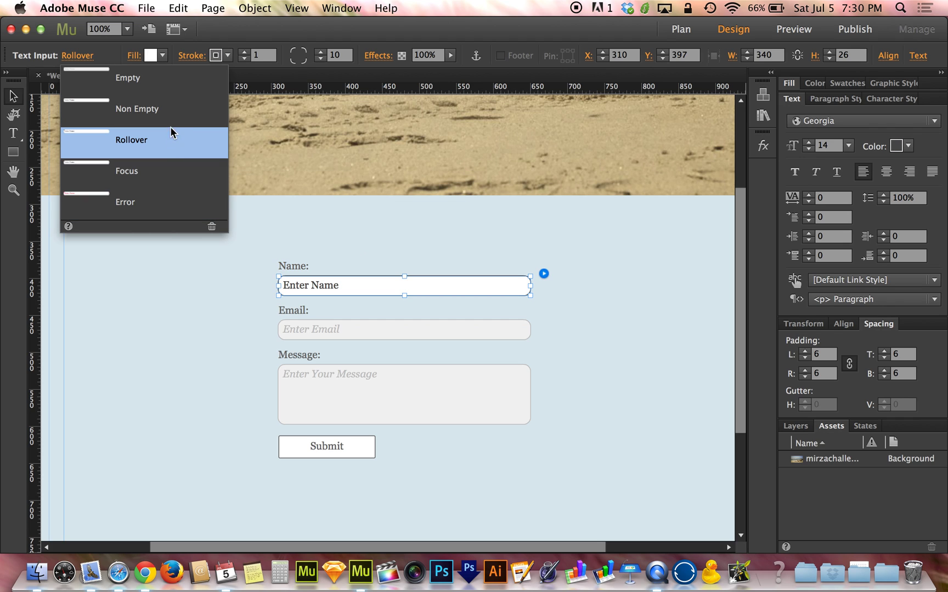
{"action": "left_click", "coordinate": [170, 106]}
{"action": "left_click", "coordinate": [171, 82]}
{"action": "left_click", "coordinate": [173, 123]}
{"action": "left_click", "coordinate": [169, 146]}
{"action": "left_click", "coordinate": [191, 120]}
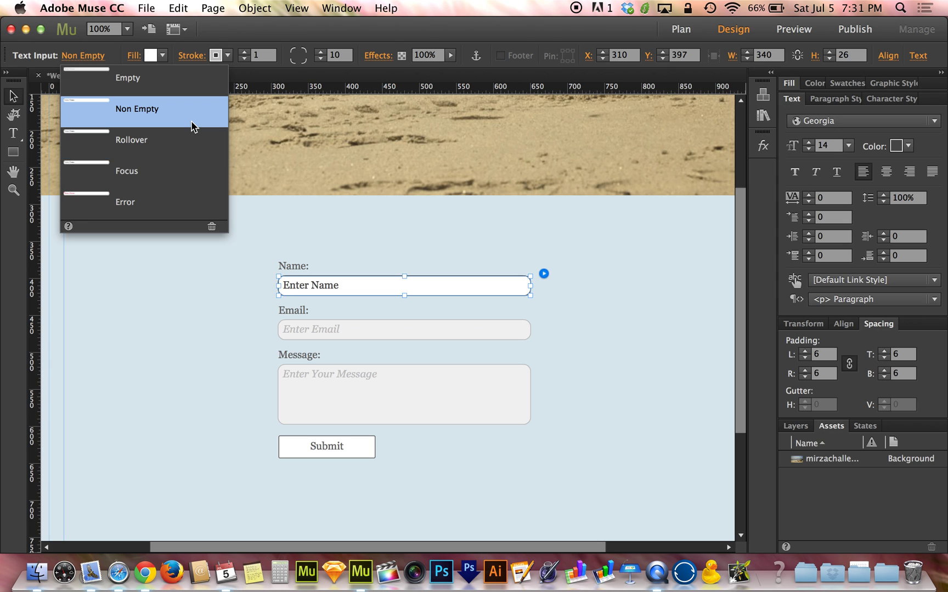
{"action": "left_click", "coordinate": [182, 92]}
{"action": "left_click", "coordinate": [355, 286]}
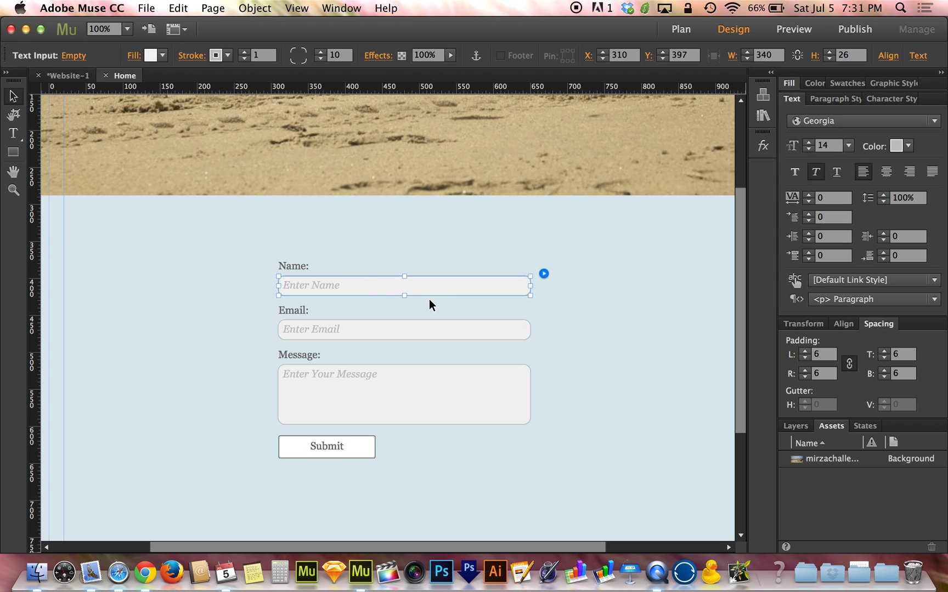
Lighten the Name field's placeholder text to a paler gray, #DBDBDB.
{"action": "left_click", "coordinate": [899, 148]}
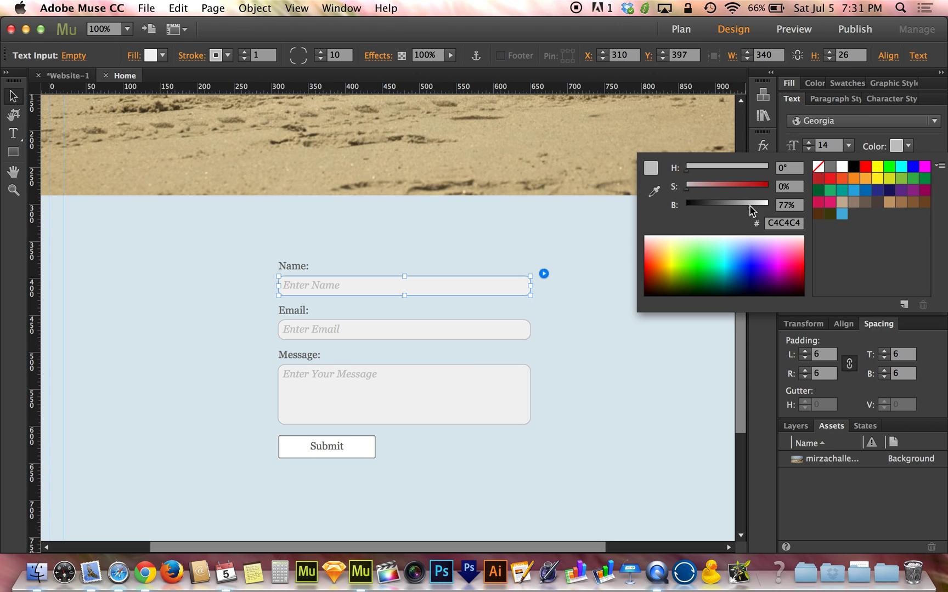
{"action": "left_click_drag", "start_coordinate": [751, 211], "coordinate": [756, 212]}
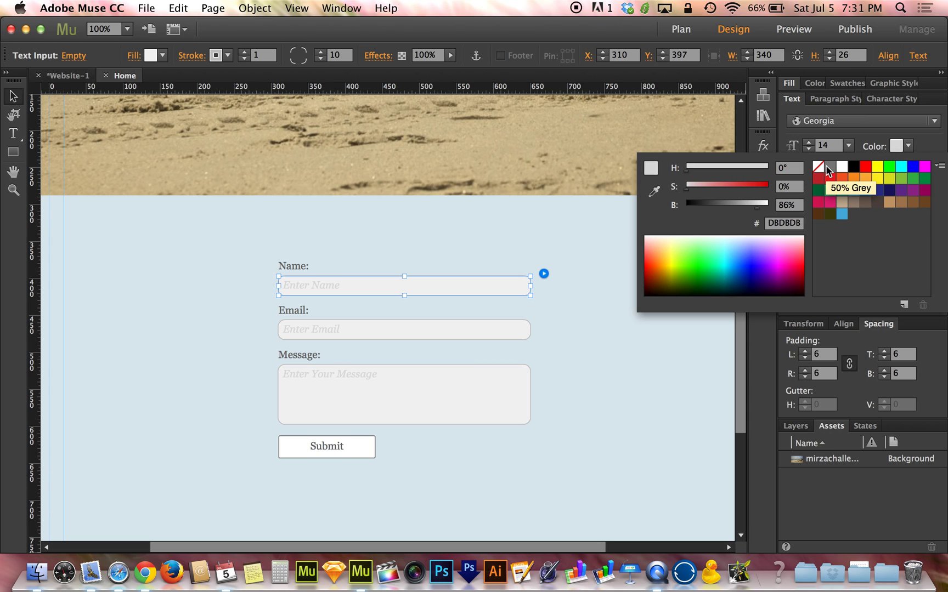
{"action": "left_click", "coordinate": [73, 55]}
Preview the Name field's Non Empty and Rollover states, then return it to Empty.
{"action": "left_click", "coordinate": [147, 114]}
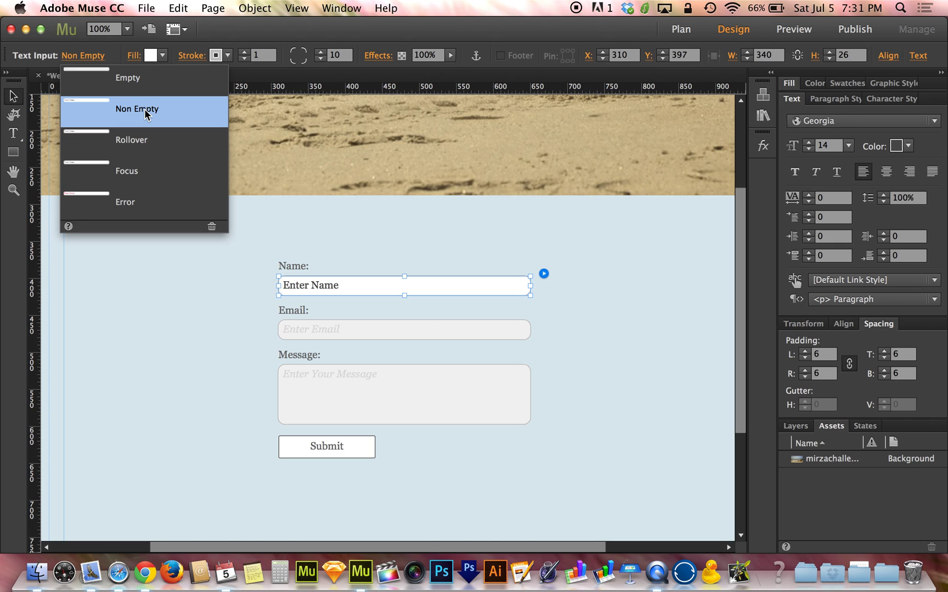
{"action": "left_click", "coordinate": [155, 137]}
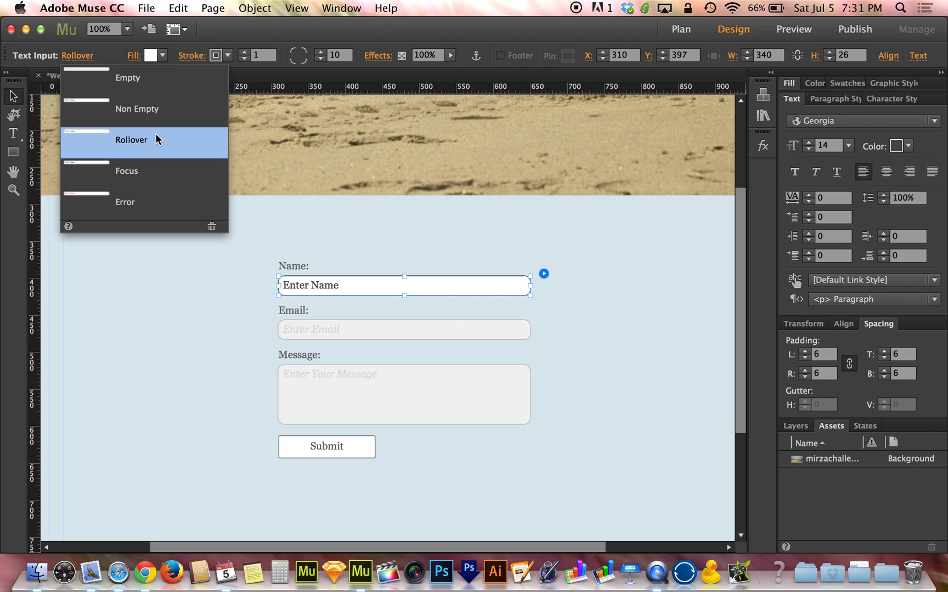
{"action": "left_click", "coordinate": [153, 107]}
{"action": "left_click", "coordinate": [149, 88]}
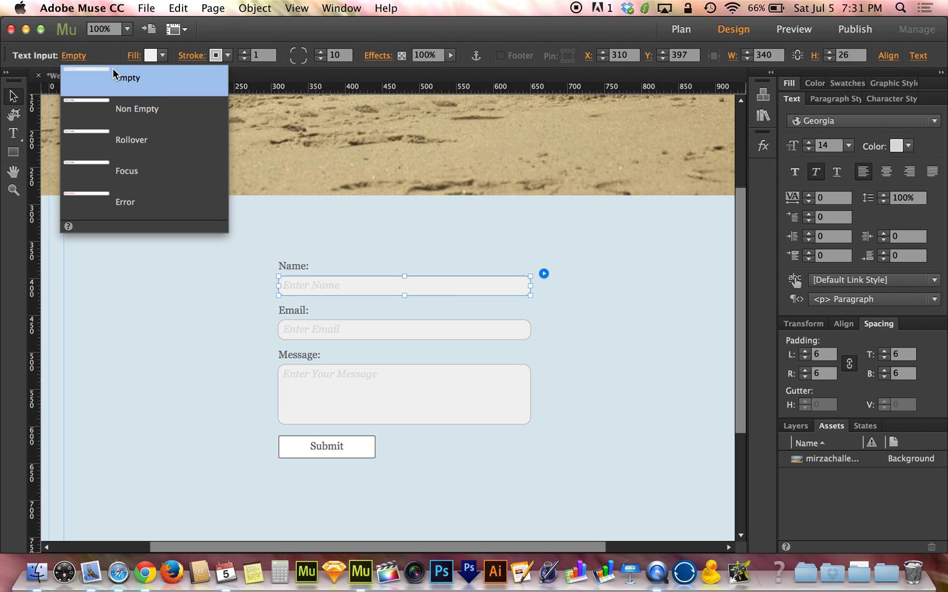
Set the form fields' text size to 18 in the Text panel.
{"action": "left_click", "coordinate": [80, 55]}
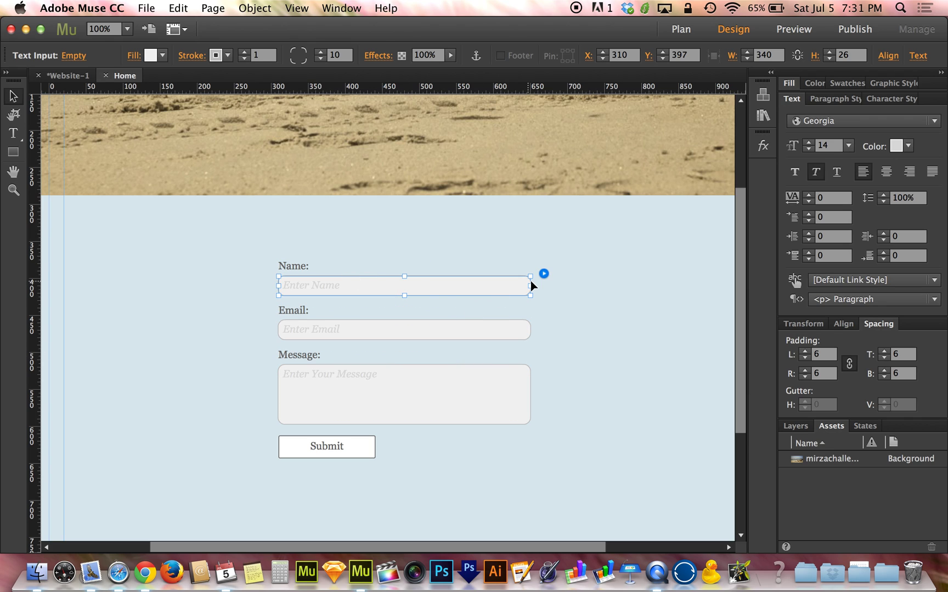
{"action": "left_click", "coordinate": [76, 55]}
{"action": "left_click", "coordinate": [77, 59]}
{"action": "left_click", "coordinate": [849, 146]}
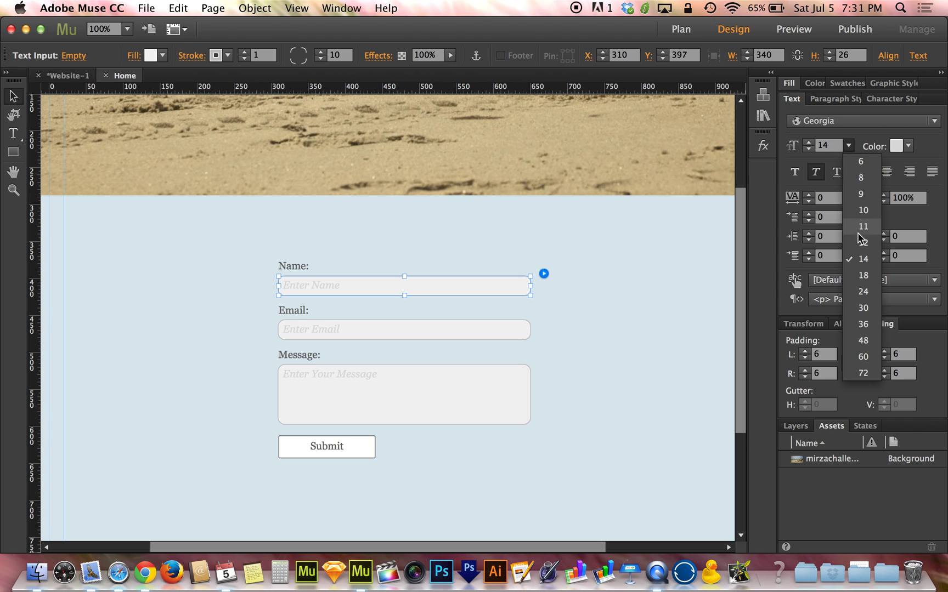
{"action": "left_click", "coordinate": [867, 277]}
Preview the Name field's Non Empty, Rollover, Focus and Error states, return to Empty, and deselect.
{"action": "left_click", "coordinate": [74, 56]}
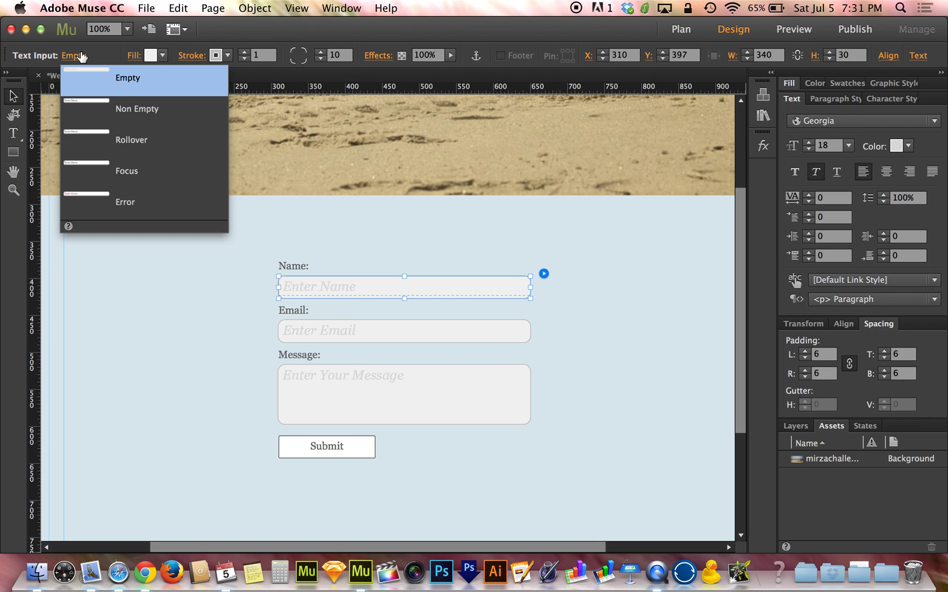
{"action": "left_click", "coordinate": [125, 109]}
{"action": "left_click", "coordinate": [103, 84]}
{"action": "left_click", "coordinate": [117, 119]}
{"action": "left_click", "coordinate": [121, 140]}
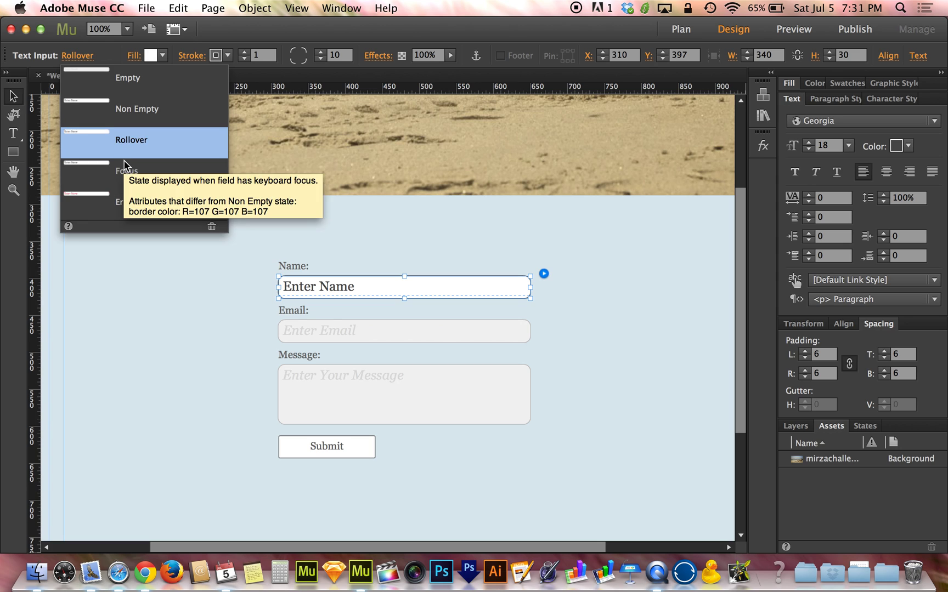
{"action": "left_click", "coordinate": [123, 171]}
{"action": "left_click", "coordinate": [126, 198]}
{"action": "left_click", "coordinate": [124, 171]}
{"action": "left_click", "coordinate": [134, 110]}
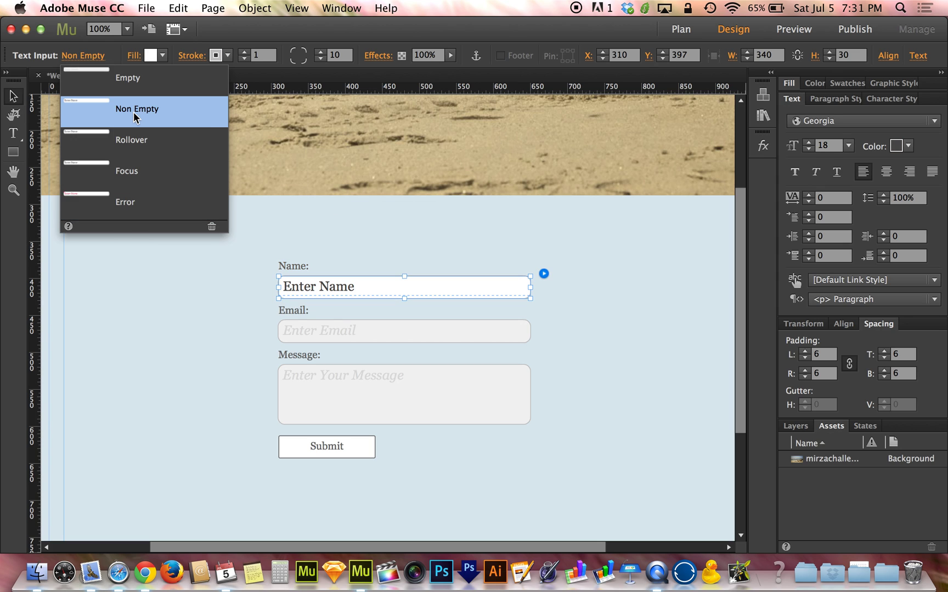
{"action": "left_click", "coordinate": [130, 82]}
{"action": "left_click", "coordinate": [78, 57]}
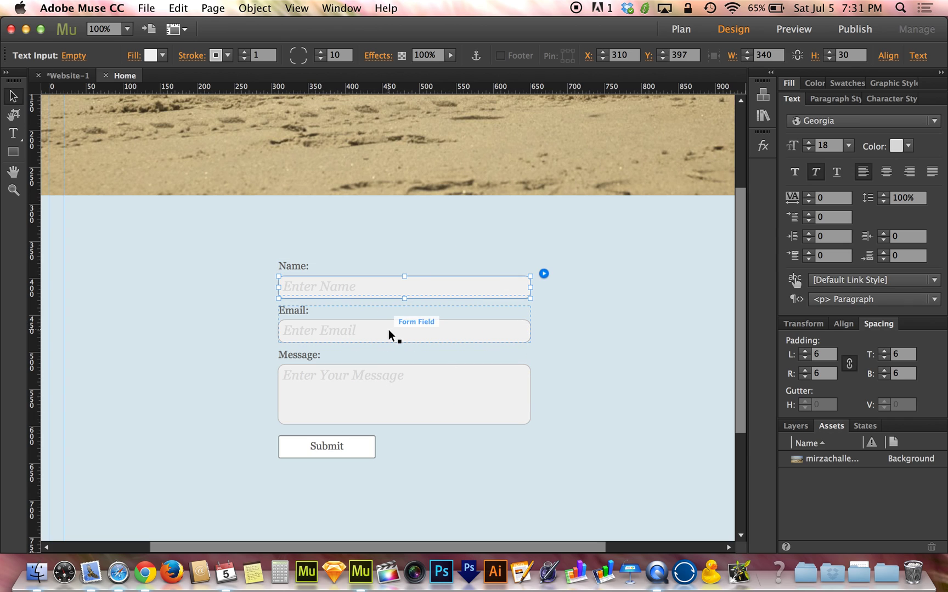
{"action": "left_click", "coordinate": [681, 286]}
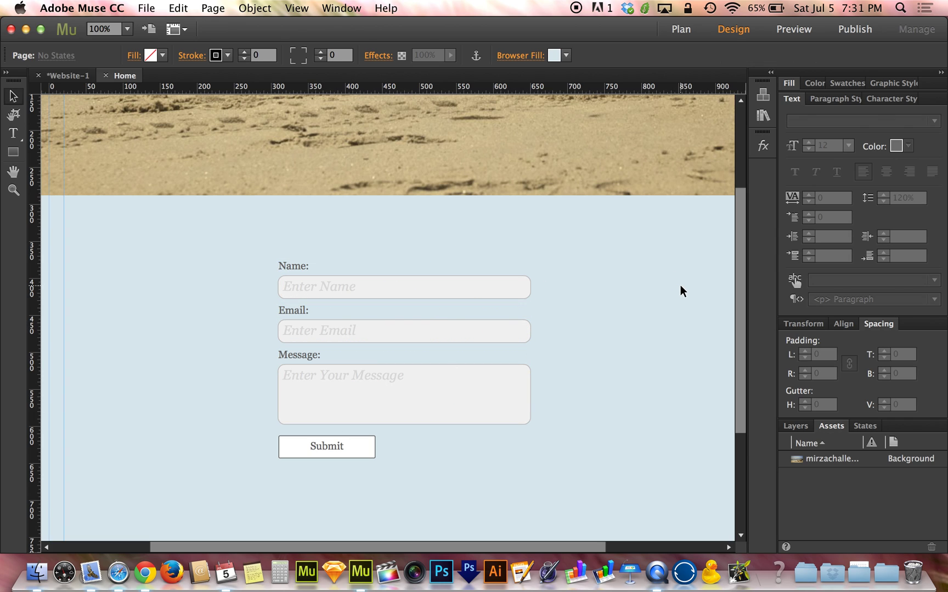
Set the whole contact form's font to Verdana, then select the Name field.
{"action": "left_click", "coordinate": [355, 283]}
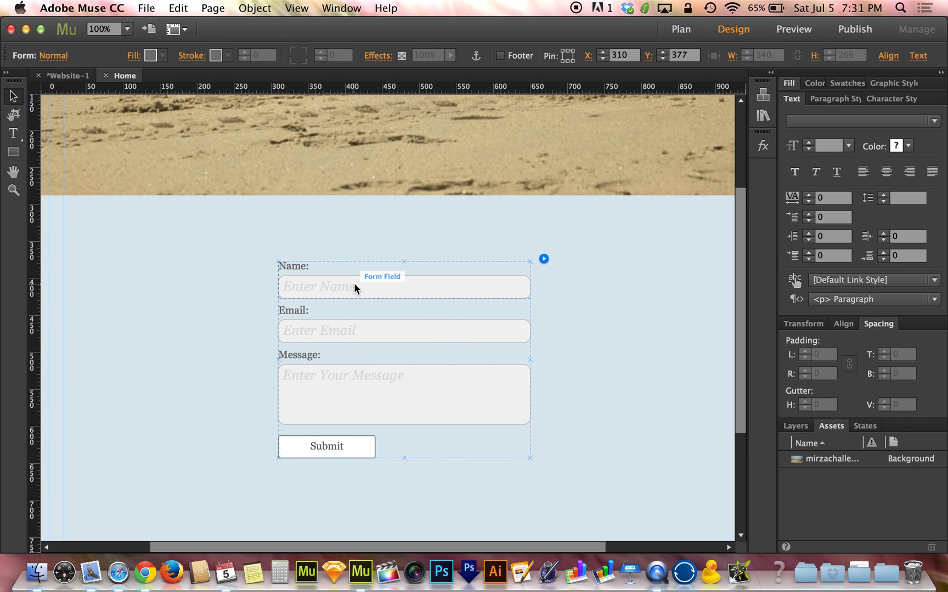
{"action": "left_click", "coordinate": [934, 122]}
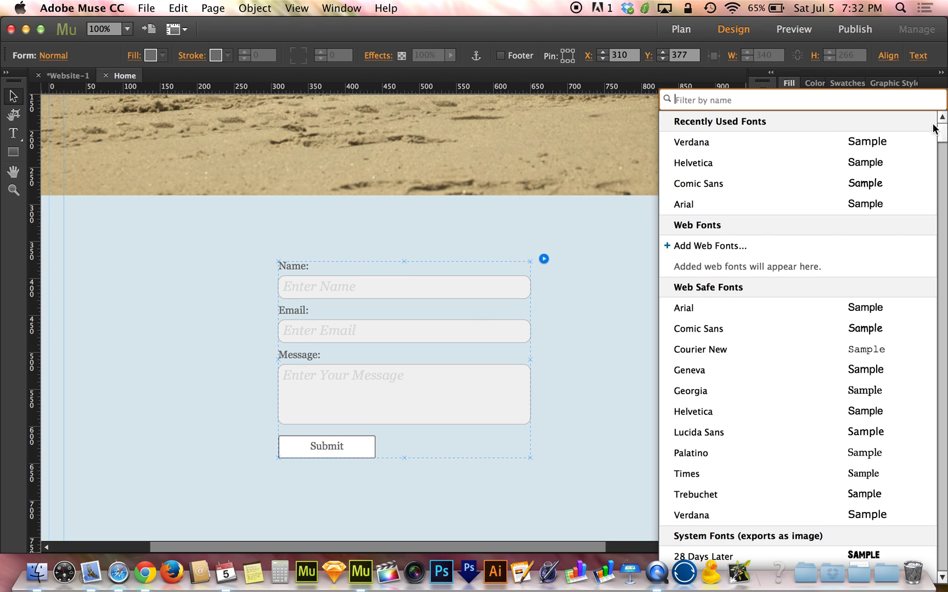
{"action": "left_click", "coordinate": [829, 145]}
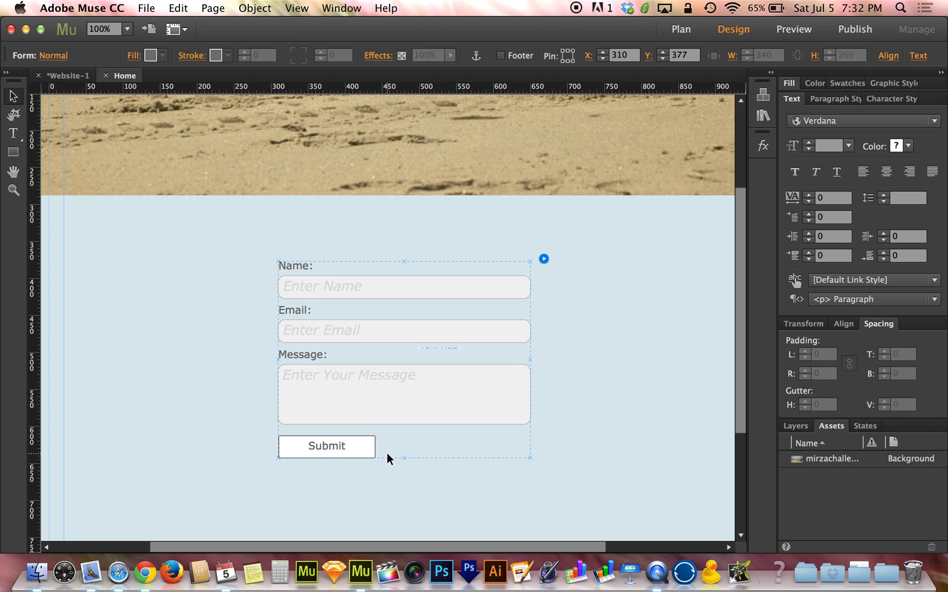
{"action": "left_click", "coordinate": [508, 284]}
{"action": "left_click", "coordinate": [74, 56]}
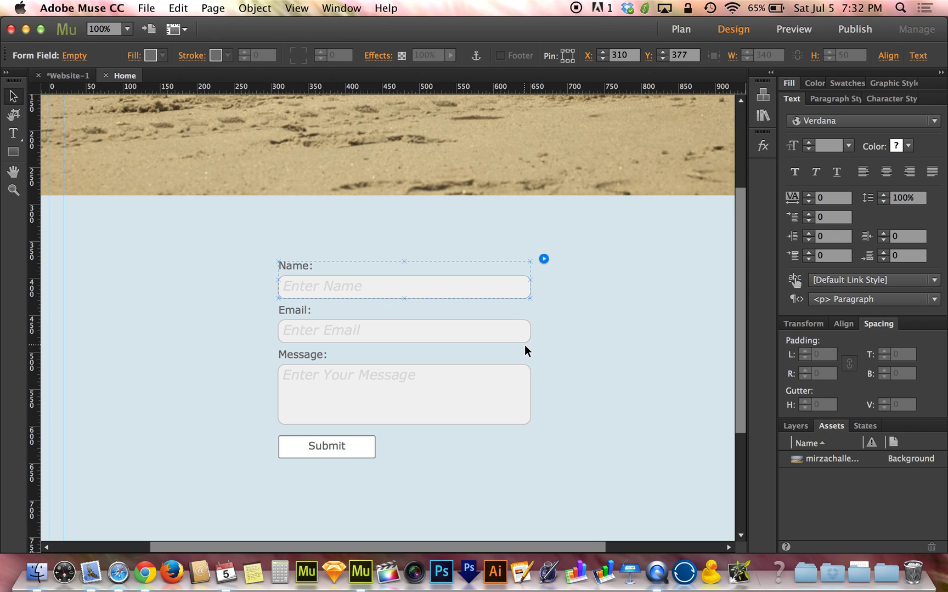
Move the contact form left to X 127, Y 391 and show the icon Library panel.
{"action": "left_click", "coordinate": [567, 334]}
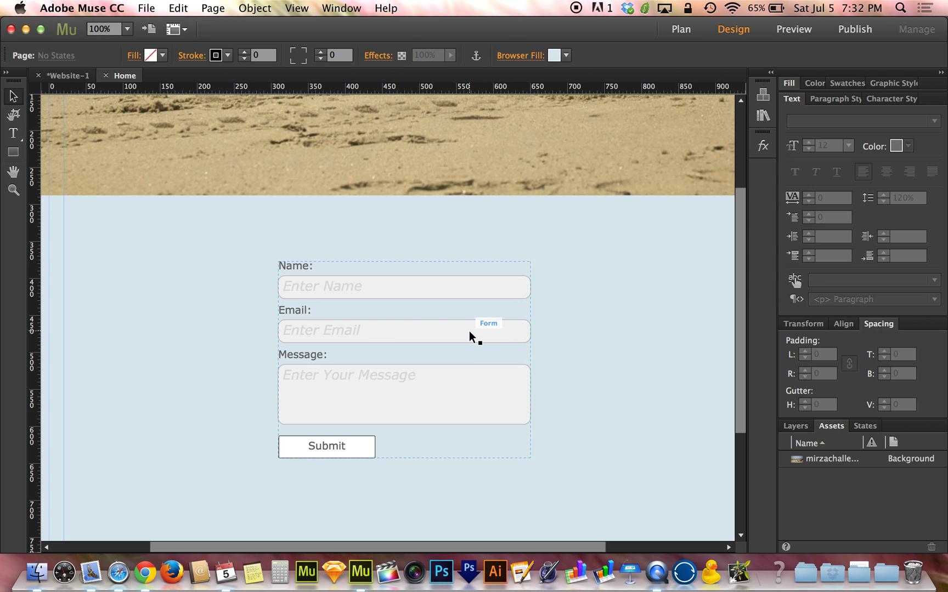
{"action": "left_click_drag", "start_coordinate": [469, 331], "coordinate": [334, 341]}
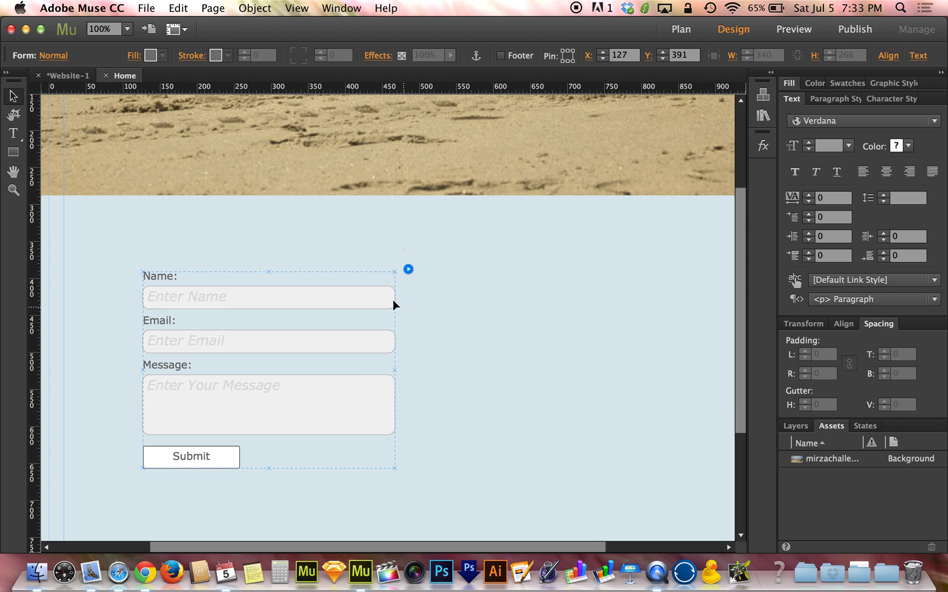
{"action": "left_click", "coordinate": [445, 369]}
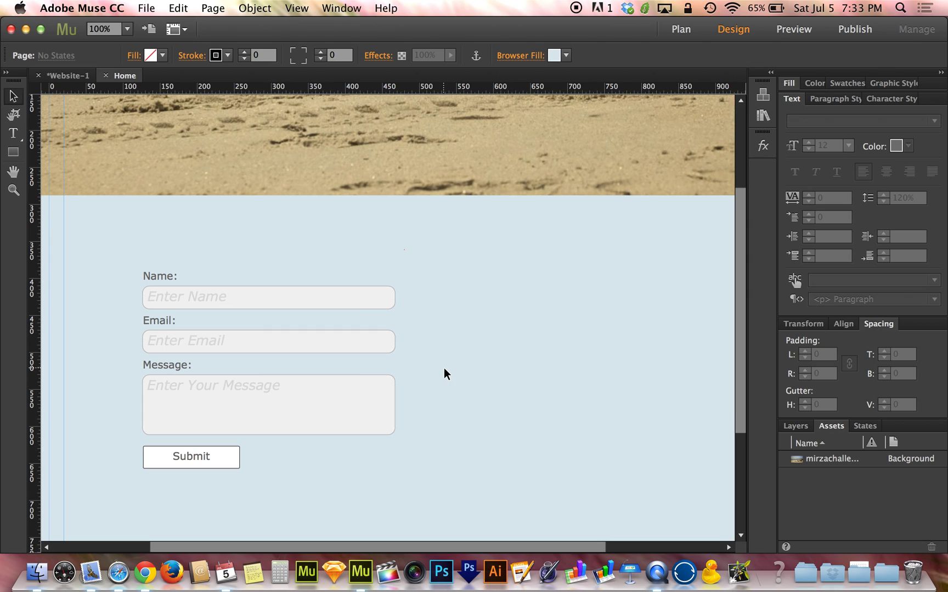
{"action": "left_click", "coordinate": [763, 115]}
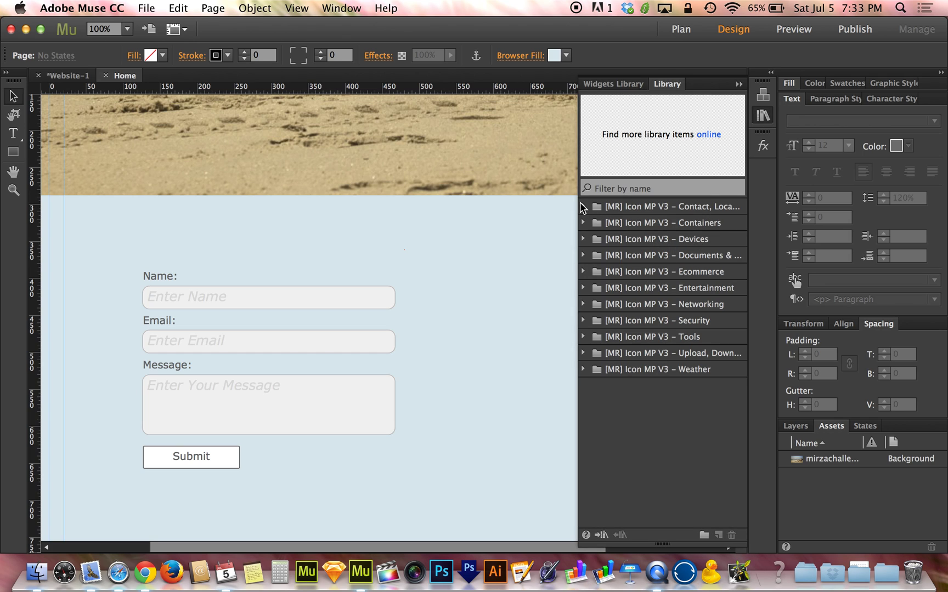
Drag the 56 Contact Group icon onto the page beside the form and scale it to about 10%.
{"action": "left_click", "coordinate": [583, 207]}
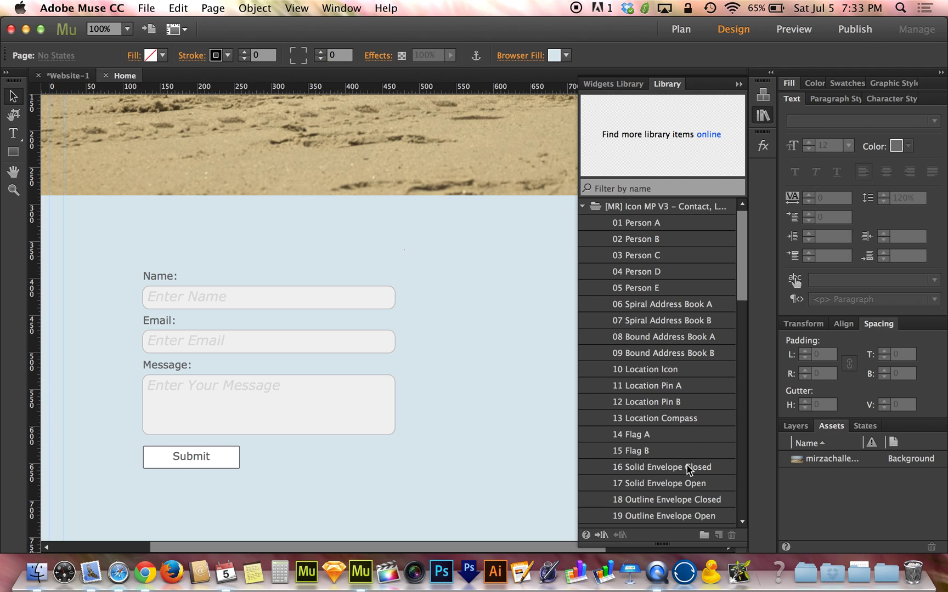
{"action": "scroll", "coordinate": [689, 470], "scroll_direction": "down", "scroll_amount": 8}
{"action": "scroll", "coordinate": [689, 470], "scroll_direction": "down", "scroll_amount": 5}
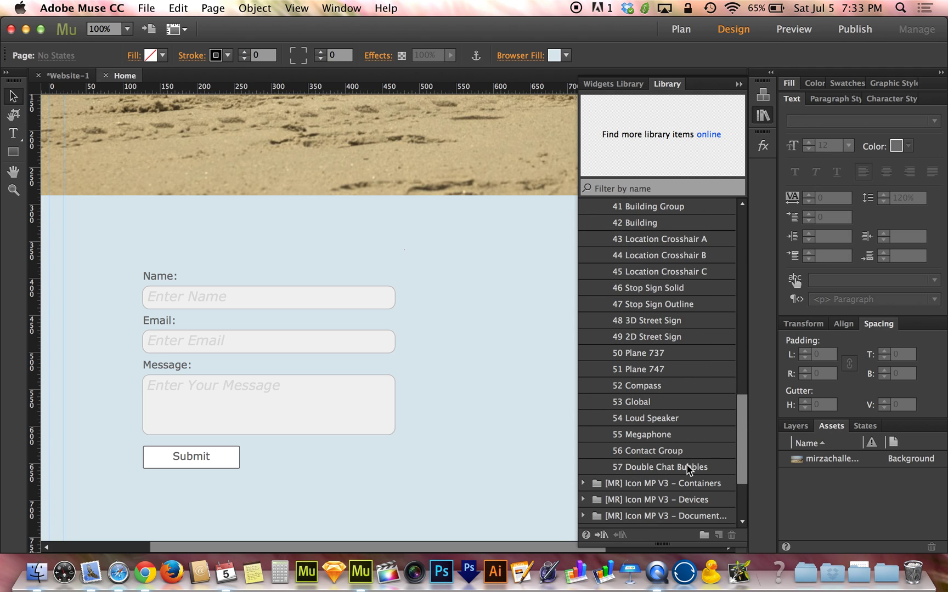
{"action": "left_click", "coordinate": [674, 452]}
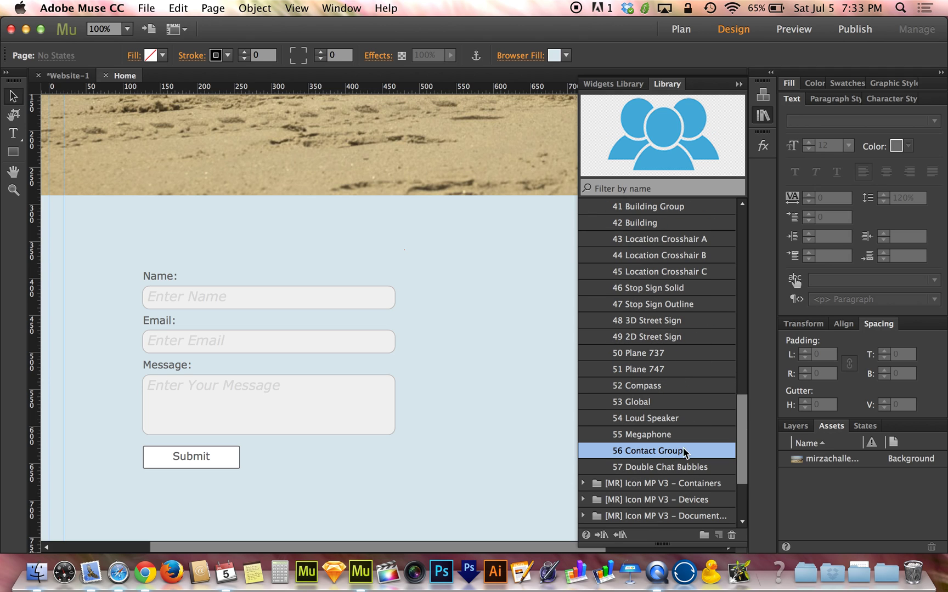
{"action": "left_click_drag", "start_coordinate": [683, 451], "coordinate": [484, 281]}
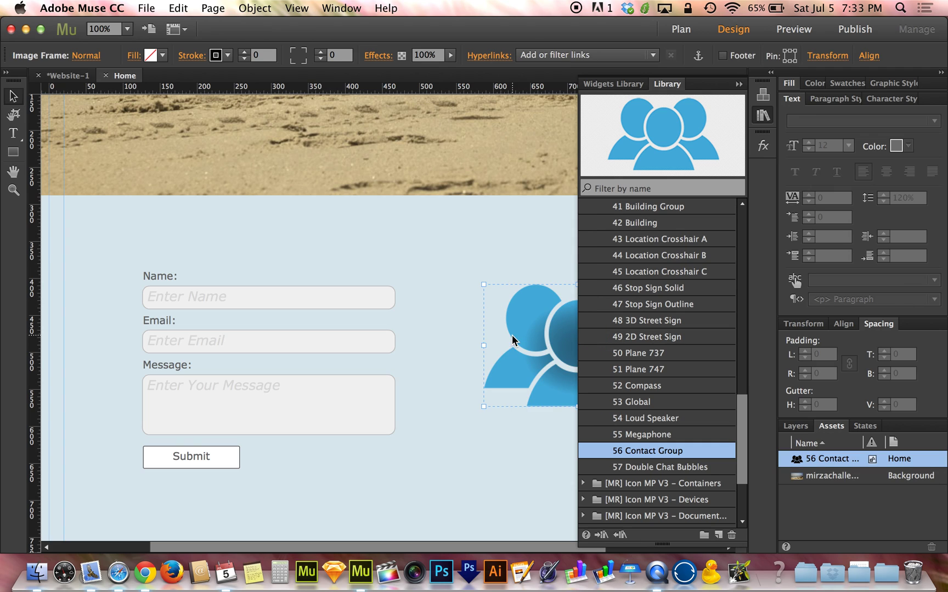
{"action": "left_click_drag", "start_coordinate": [483, 407], "coordinate": [572, 332]}
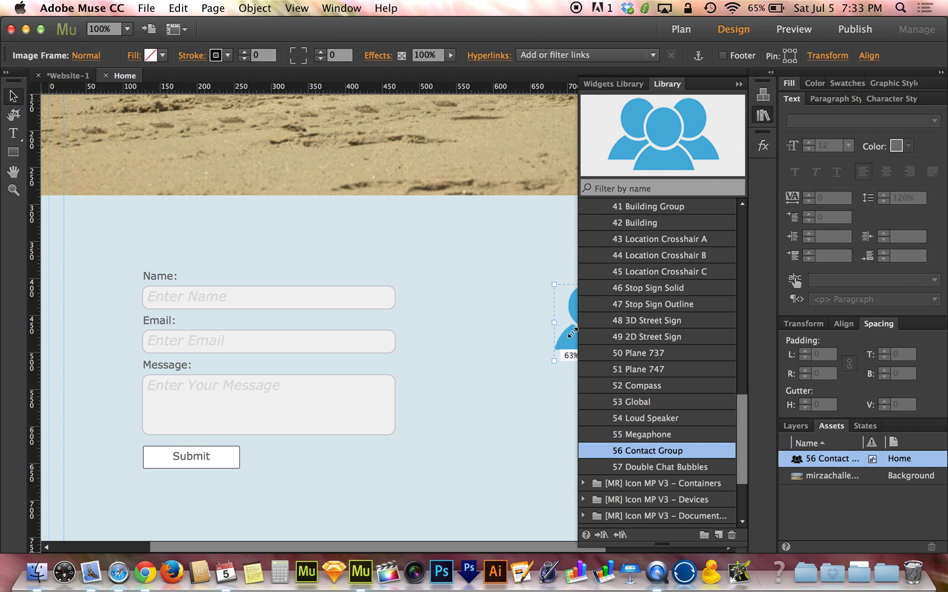
{"action": "left_click", "coordinate": [763, 116]}
{"action": "left_click_drag", "start_coordinate": [626, 317], "coordinate": [540, 334]}
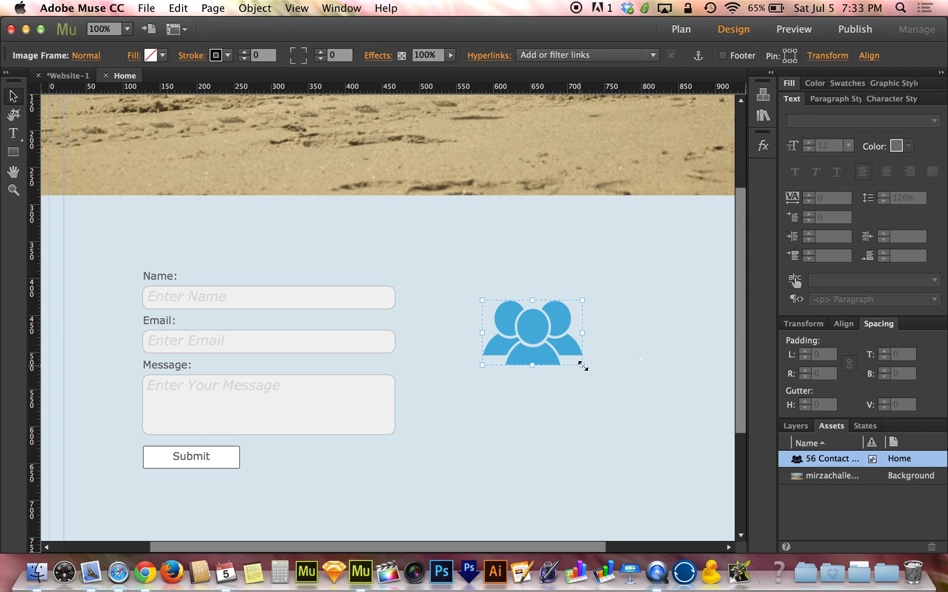
{"action": "left_click_drag", "start_coordinate": [582, 366], "coordinate": [448, 314]}
{"action": "left_click", "coordinate": [494, 315]}
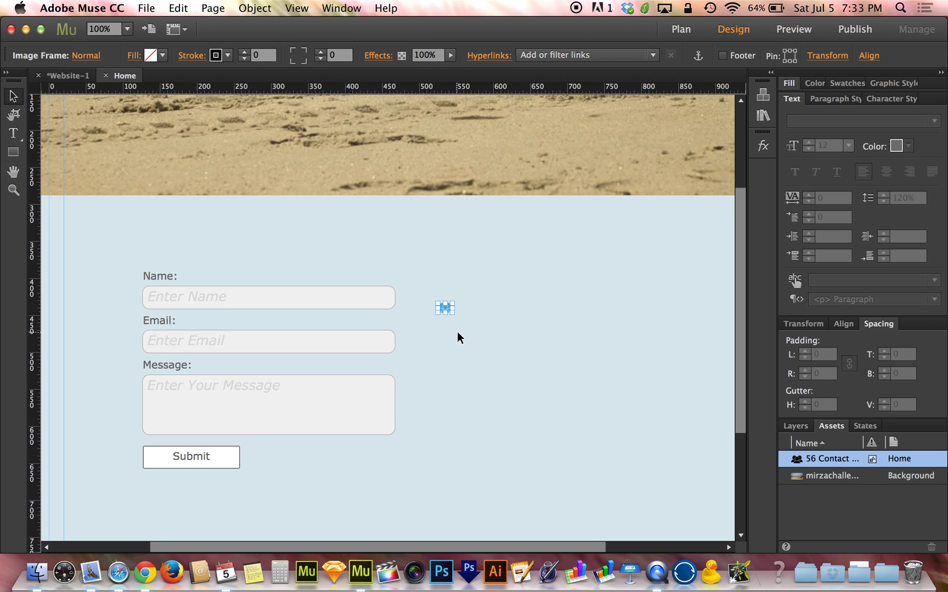
{"action": "left_click", "coordinate": [179, 7]}
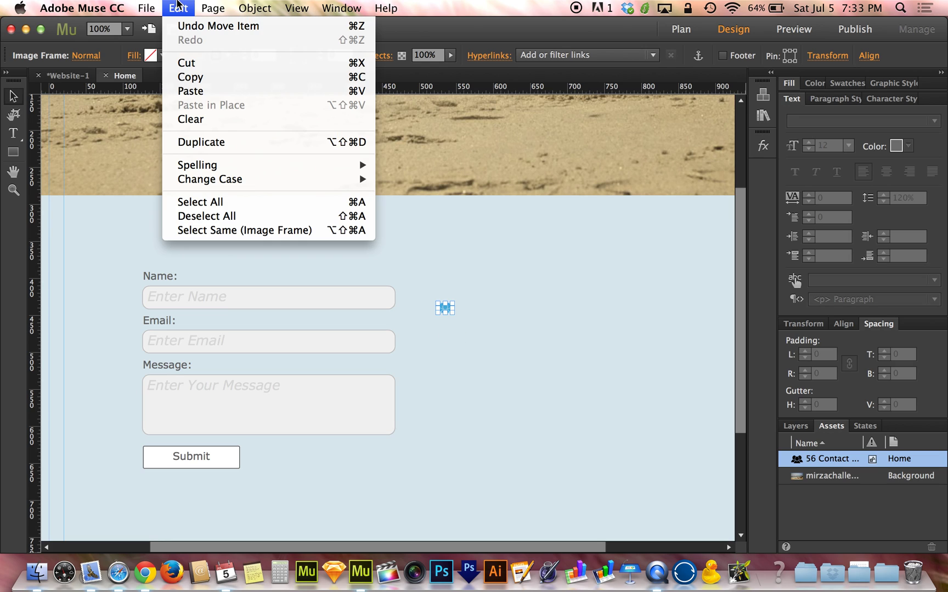
Paste the contact-group icon inline at the start of the Name field, followed by a space.
{"action": "key", "text": "Escape"}
{"action": "key", "text": "Delete"}
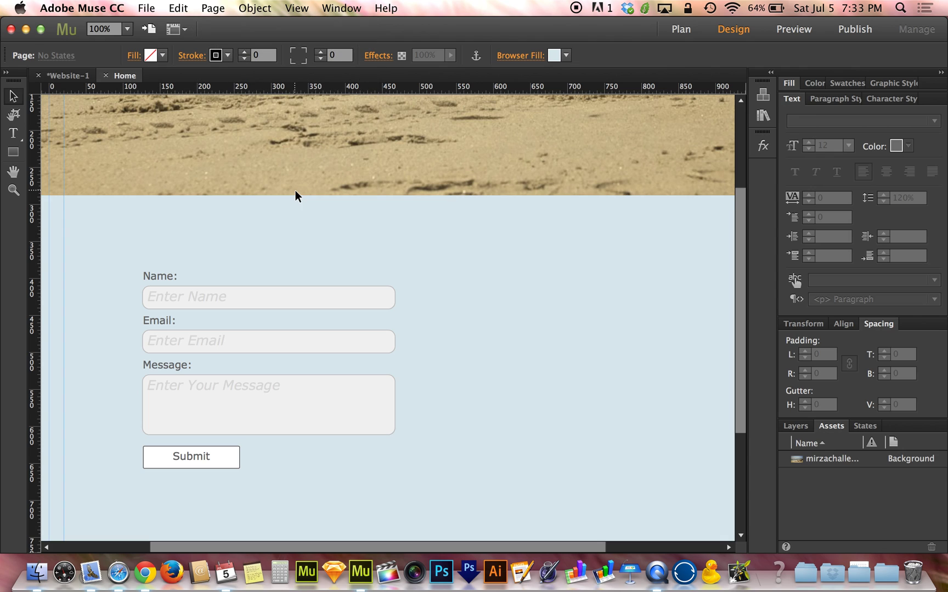
{"action": "left_click", "coordinate": [211, 309]}
{"action": "left_click", "coordinate": [203, 288]}
{"action": "left_click", "coordinate": [203, 288]}
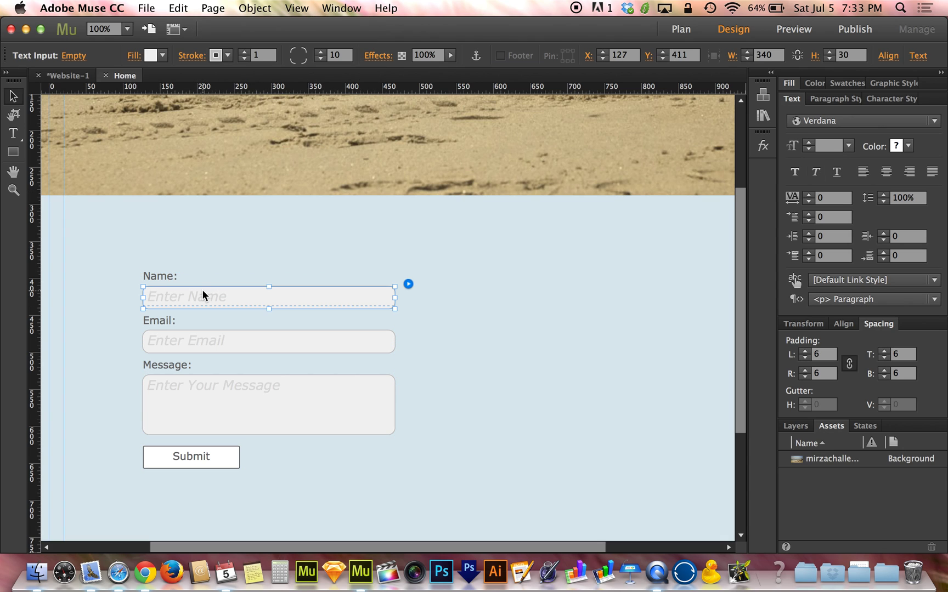
{"action": "left_click", "coordinate": [212, 296]}
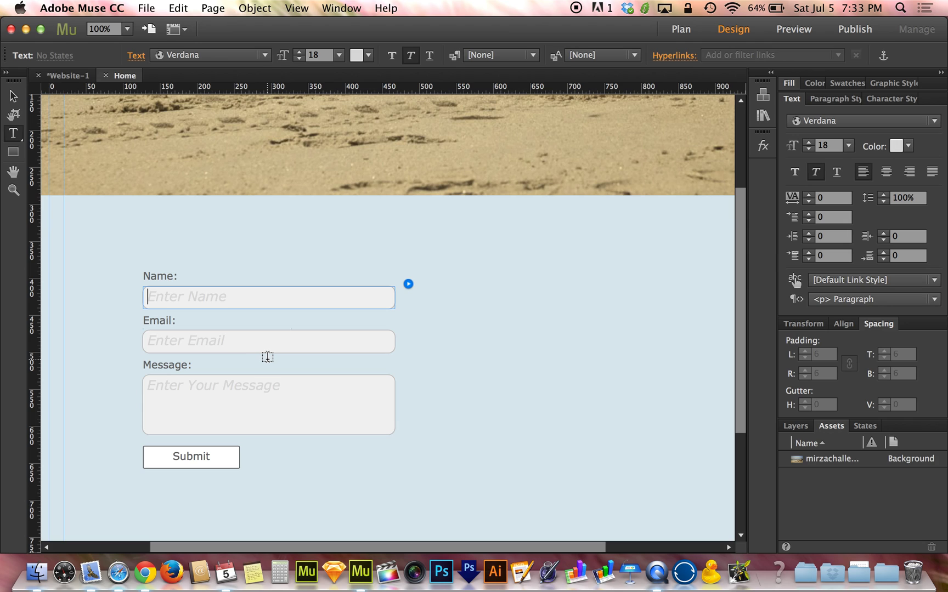
{"action": "key", "text": "super+v"}
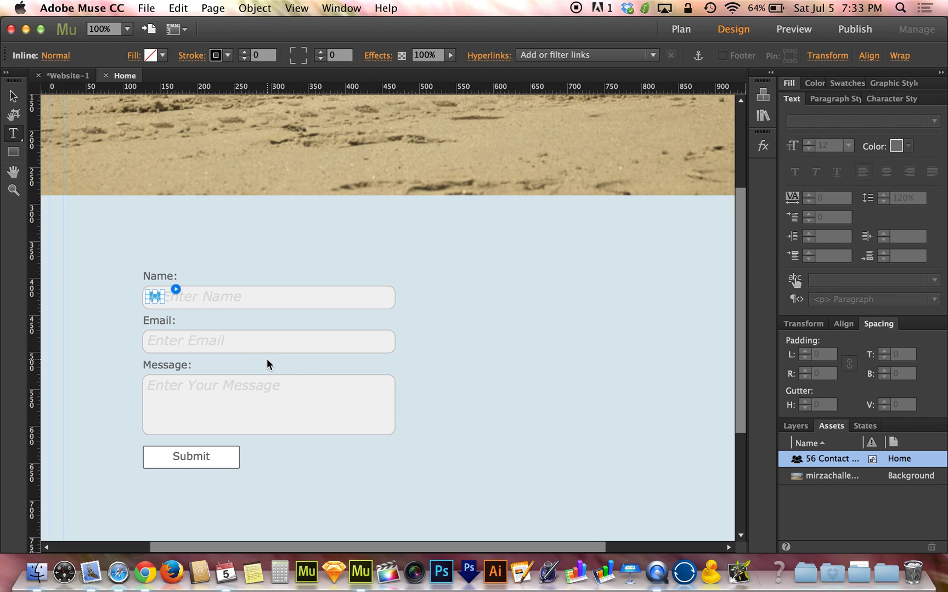
{"action": "left_click", "coordinate": [190, 300]}
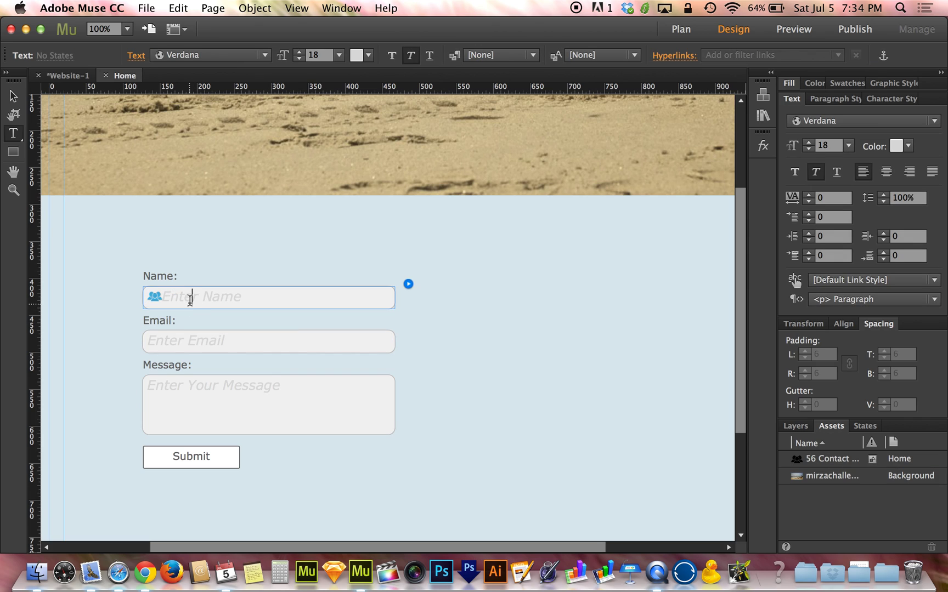
{"action": "key", "text": "Left"}
{"action": "key", "text": "Left"}
Give the Name field's inline contact icon a pale gray #B1C4CC inner glow.
{"action": "left_click", "coordinate": [15, 98]}
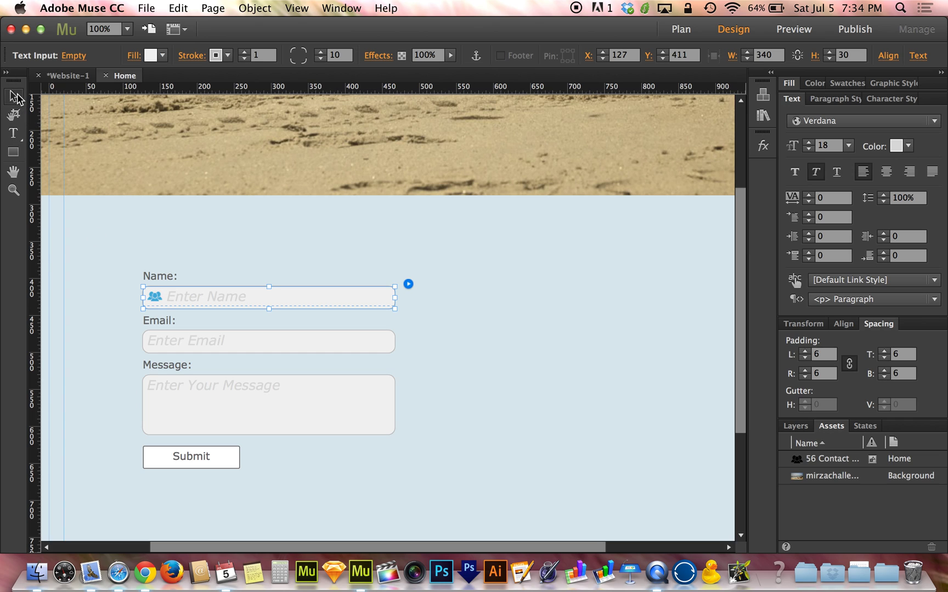
{"action": "left_click", "coordinate": [152, 296]}
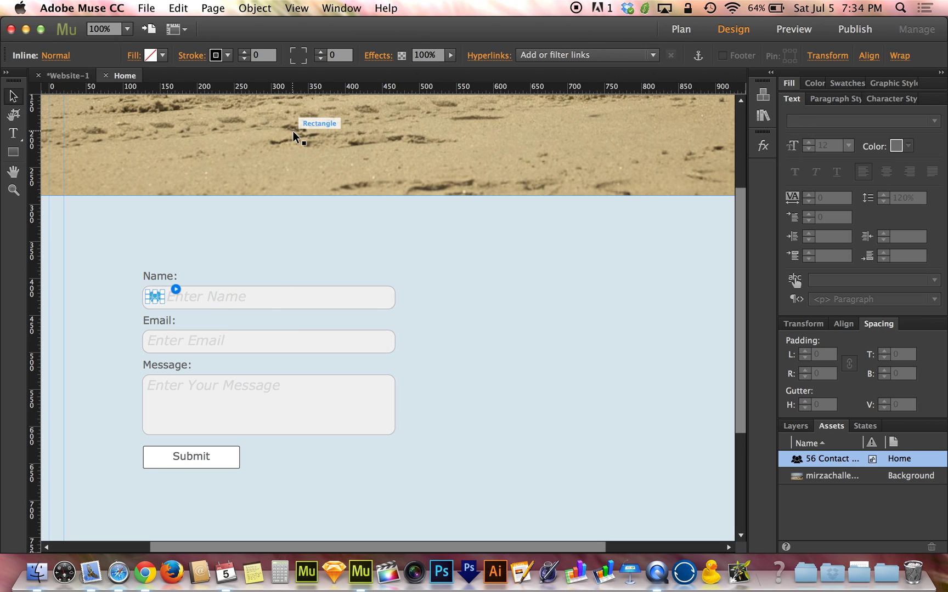
{"action": "left_click", "coordinate": [381, 61]}
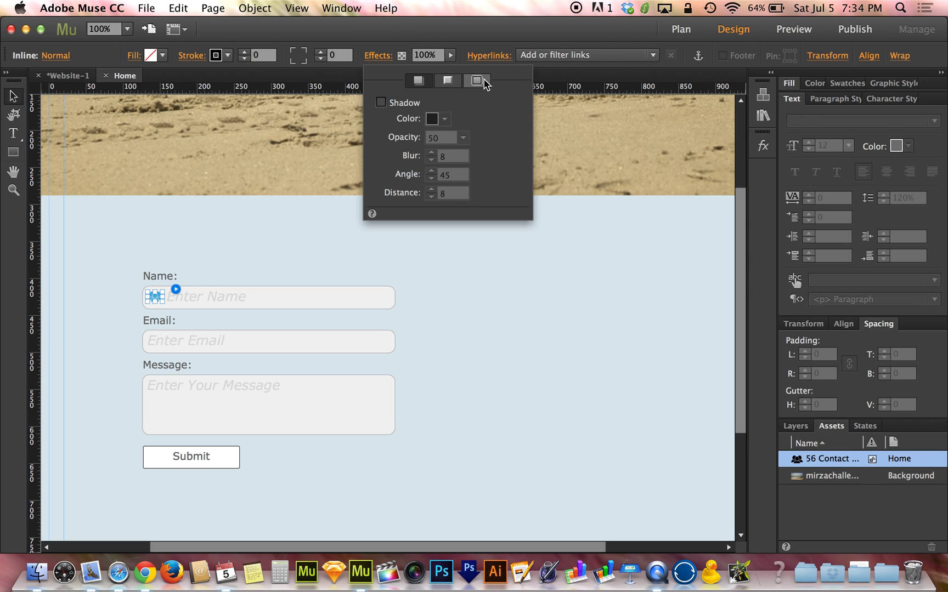
{"action": "left_click", "coordinate": [477, 81]}
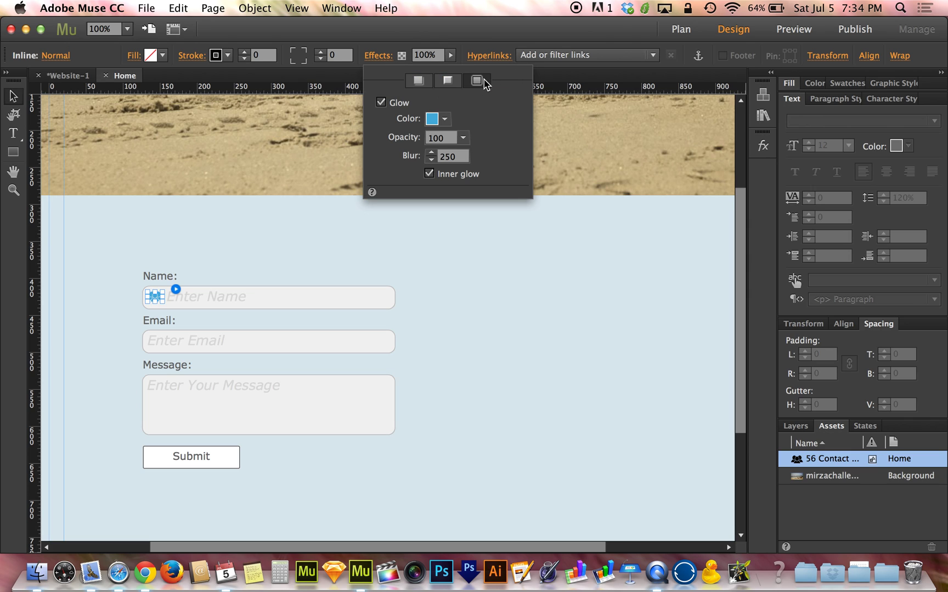
{"action": "left_click", "coordinate": [444, 118]}
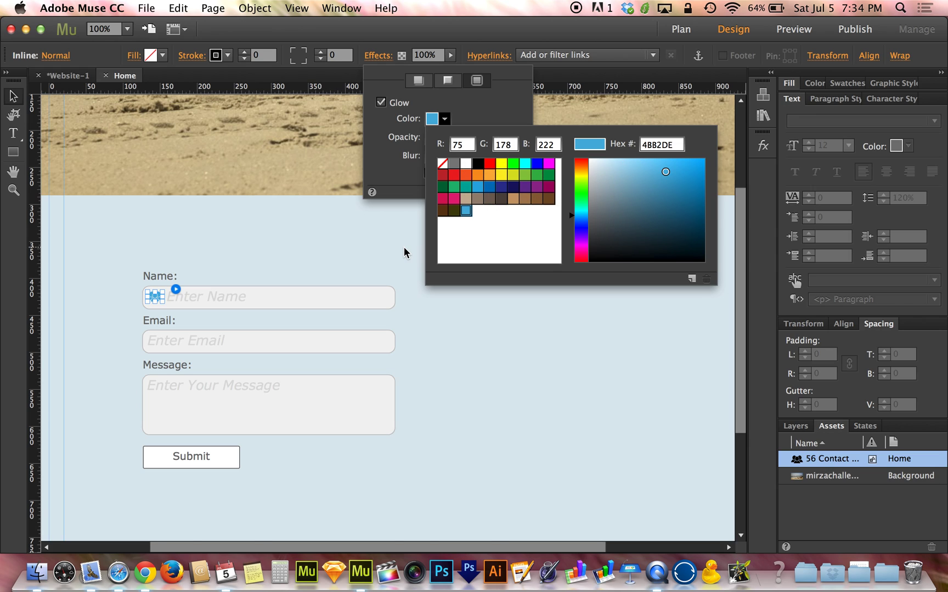
{"action": "mouse_move", "coordinate": [619, 173]}
{"action": "left_mouse_down"}
{"action": "mouse_move", "coordinate": [620, 165]}
{"action": "mouse_move", "coordinate": [608, 167]}
{"action": "mouse_move", "coordinate": [604, 179]}
{"action": "left_mouse_up"}
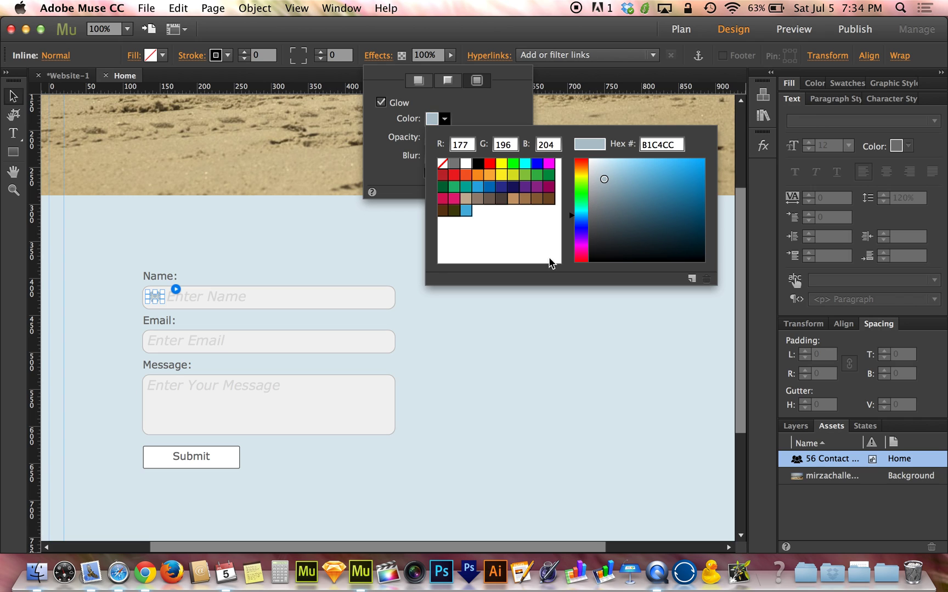
{"action": "left_click", "coordinate": [489, 351]}
{"action": "left_click", "coordinate": [490, 342]}
{"action": "left_click", "coordinate": [490, 343]}
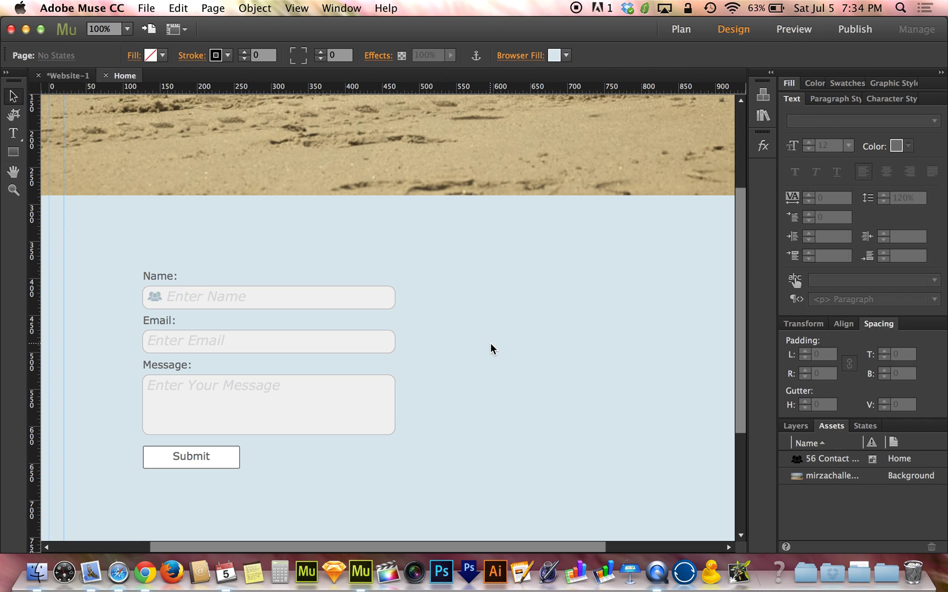
{"action": "key", "text": "super+shift+e"}
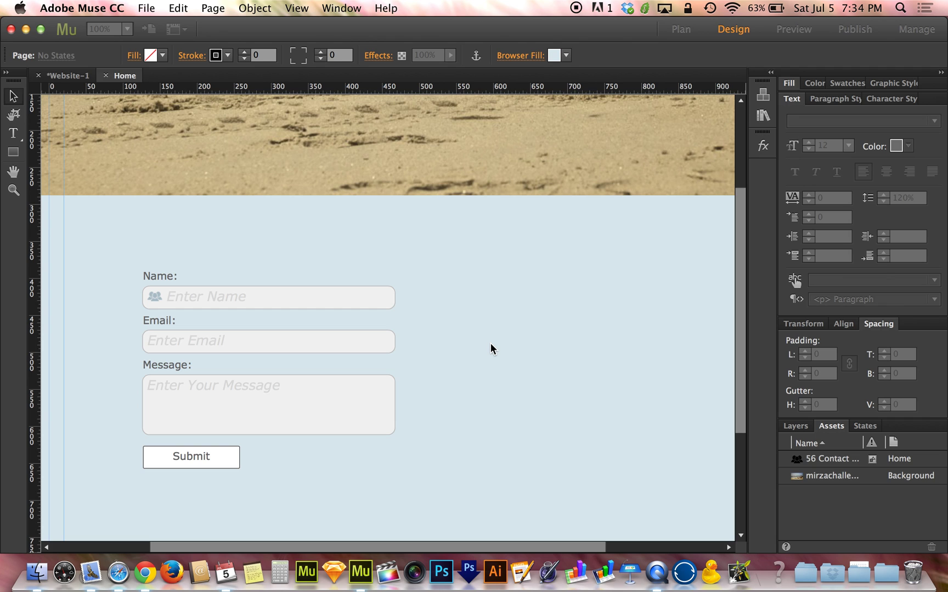
{"action": "scroll", "coordinate": [676, 372], "scroll_direction": "down", "scroll_amount": 2}
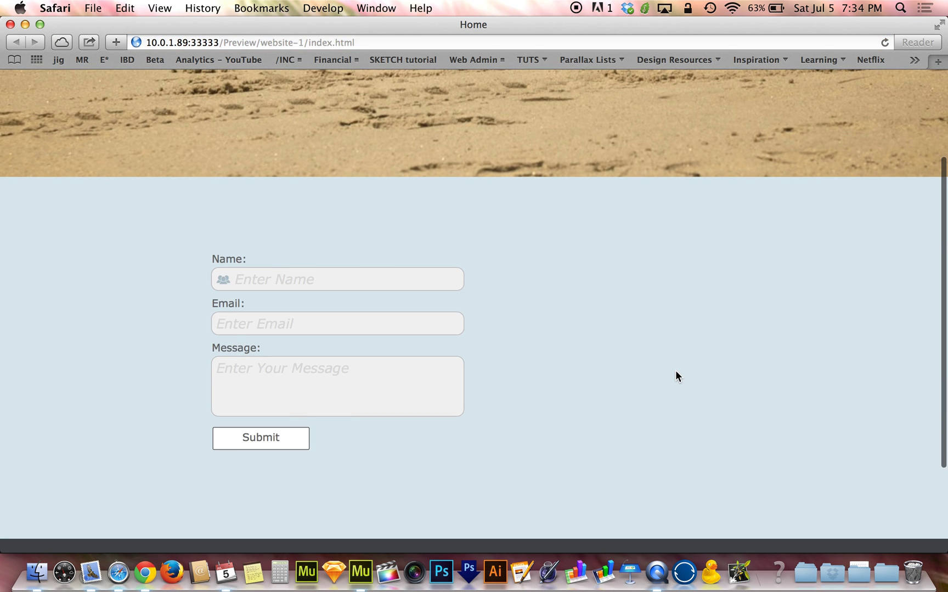
{"action": "left_click", "coordinate": [301, 280]}
{"action": "type", "text": "alksdjf;lakdjsf"}
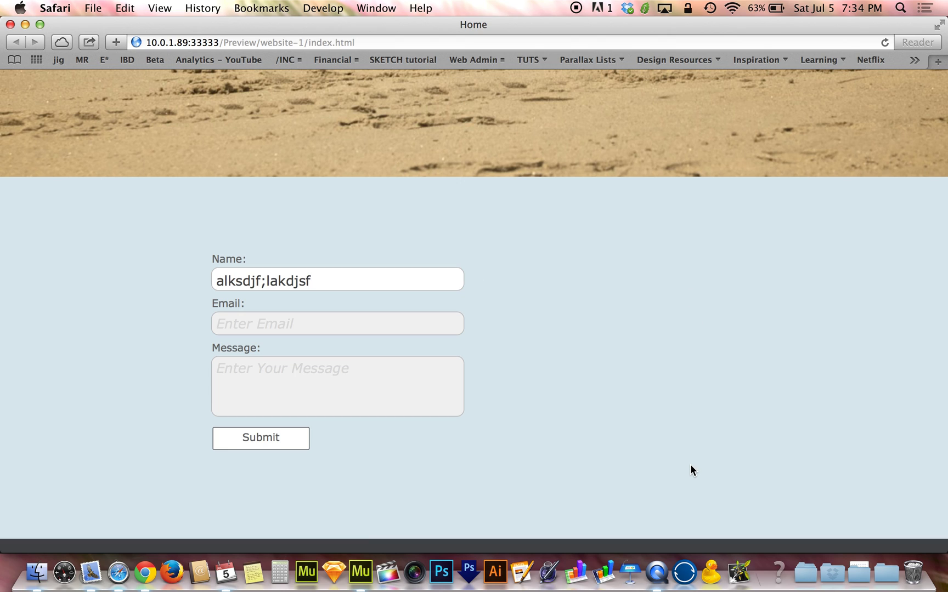
{"action": "key", "text": "super+a"}
{"action": "key", "text": "BackSpace"}
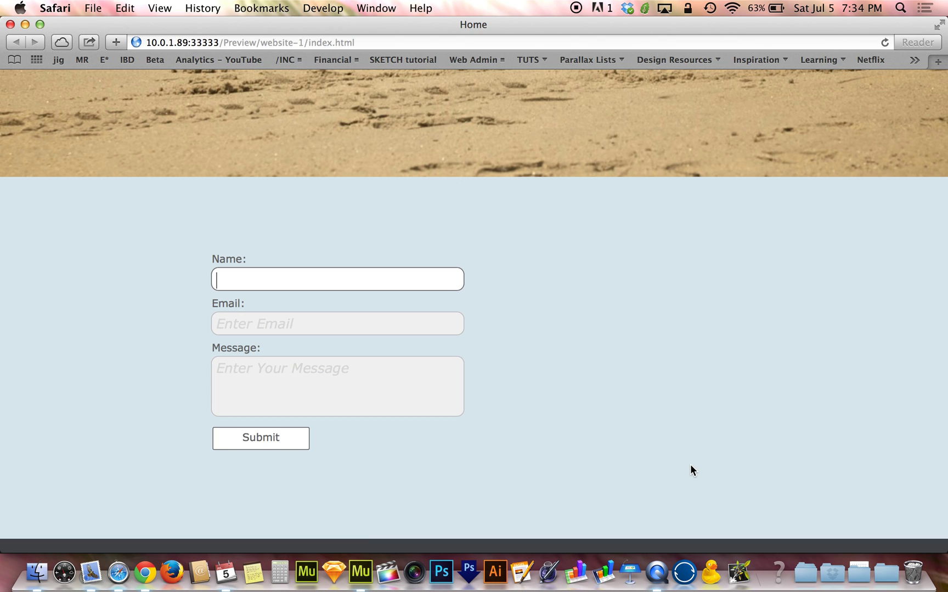
{"action": "left_click", "coordinate": [651, 457]}
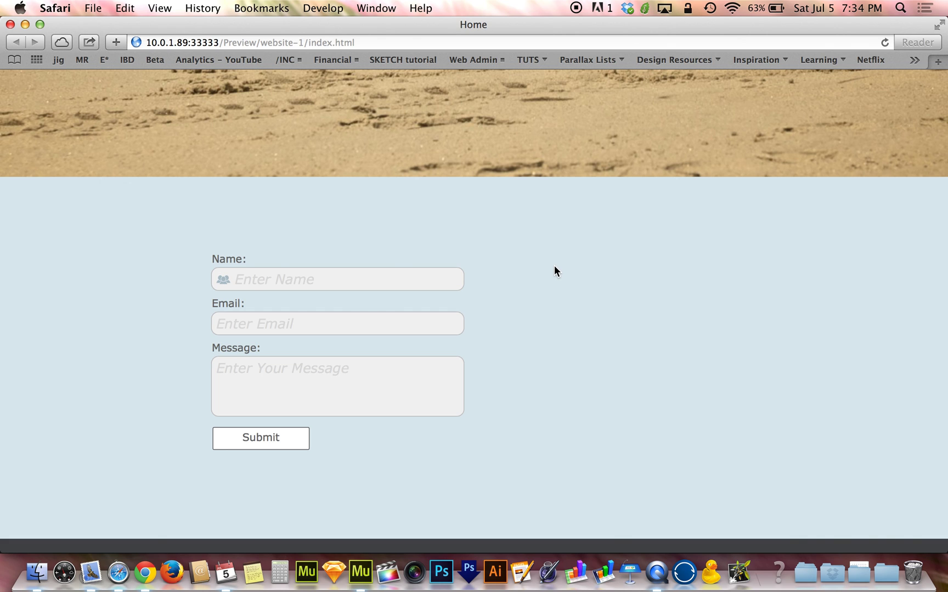
{"action": "key", "text": "super+Tab"}
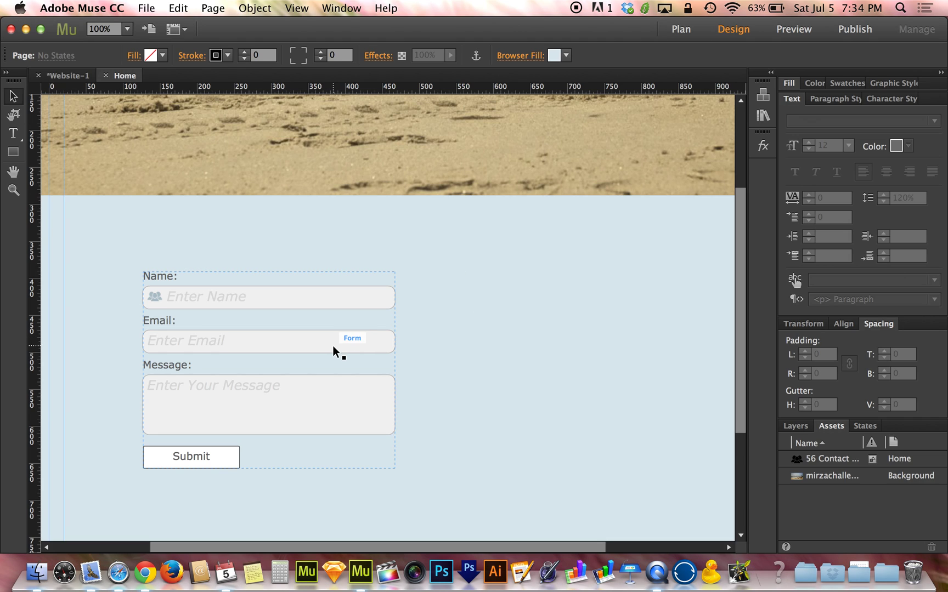
Drag the 54 Loud Speaker icon from the [MR] Icon MP V3 library onto the page.
{"action": "left_click", "coordinate": [763, 94]}
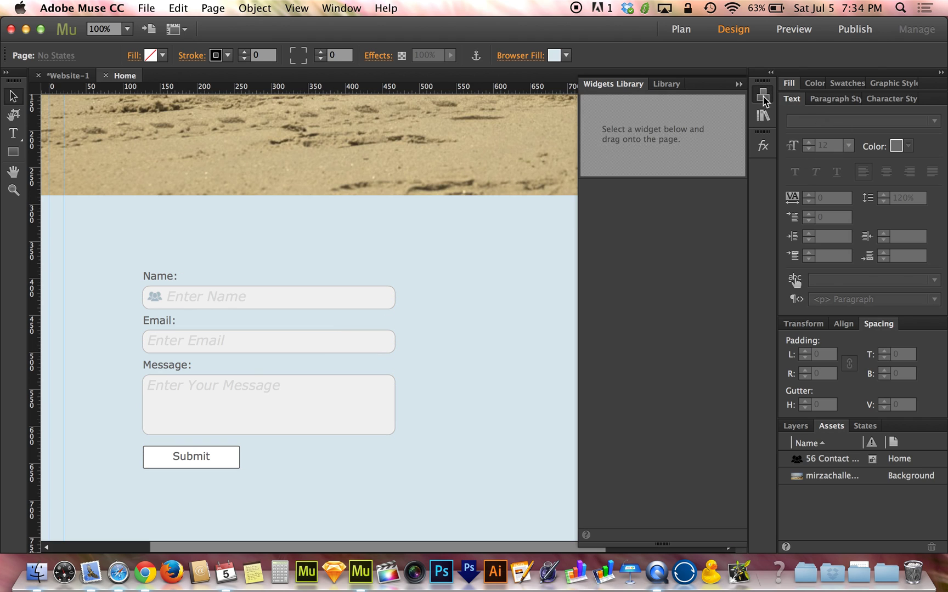
{"action": "left_click", "coordinate": [763, 114]}
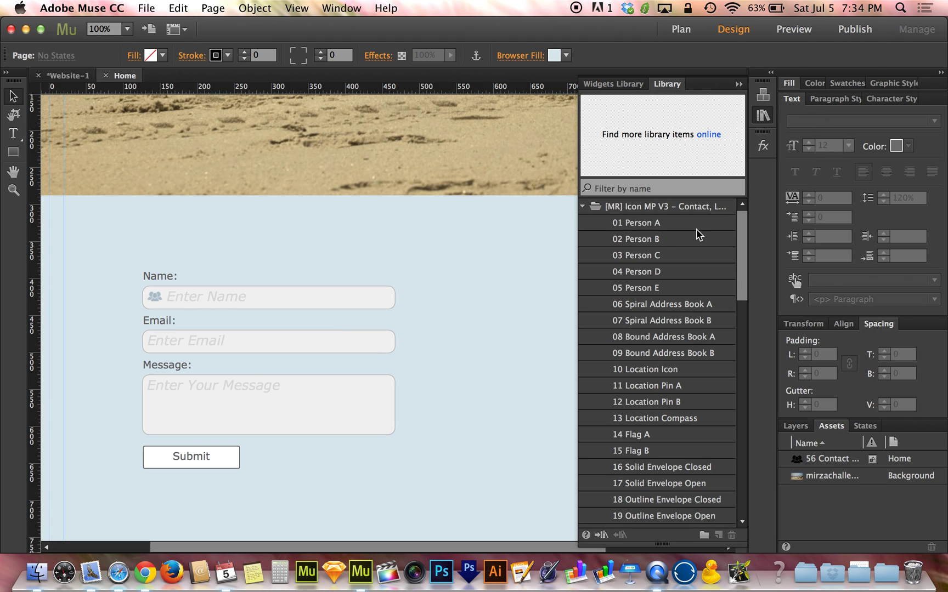
{"action": "scroll", "coordinate": [645, 321], "scroll_direction": "down", "scroll_amount": 5}
{"action": "scroll", "coordinate": [680, 409], "scroll_direction": "down", "scroll_amount": 10}
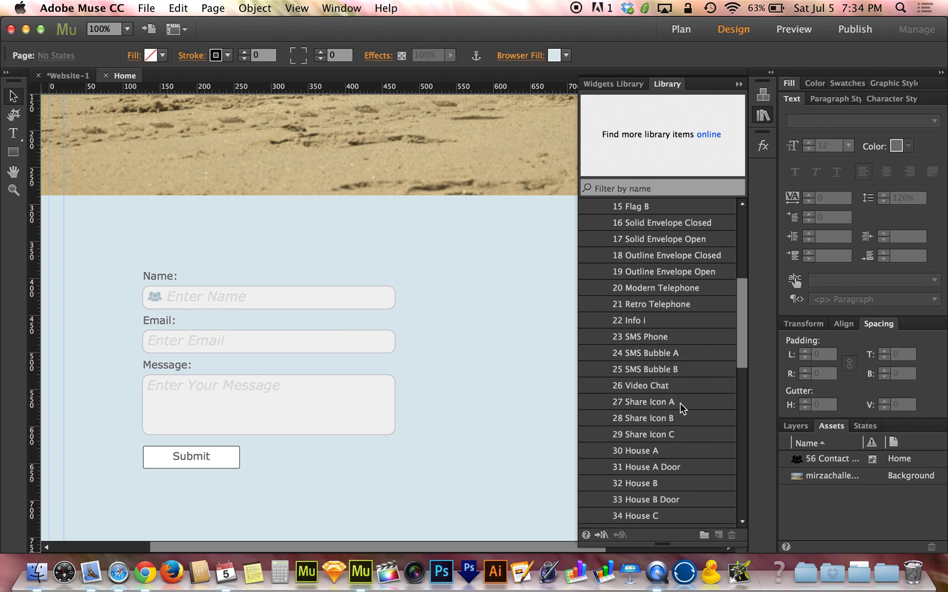
{"action": "scroll", "coordinate": [680, 409], "scroll_direction": "down", "scroll_amount": 4}
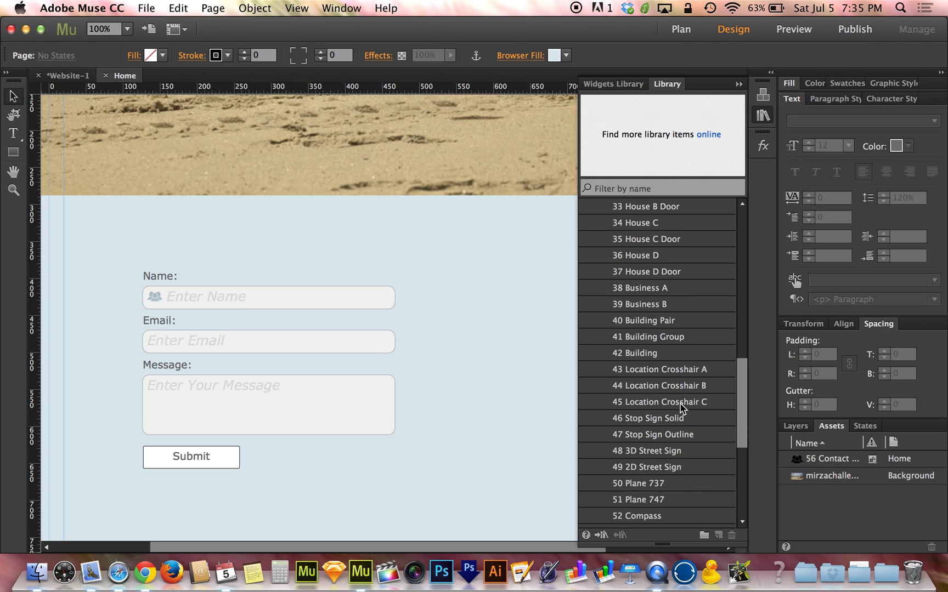
{"action": "scroll", "coordinate": [680, 409], "scroll_direction": "down", "scroll_amount": 1}
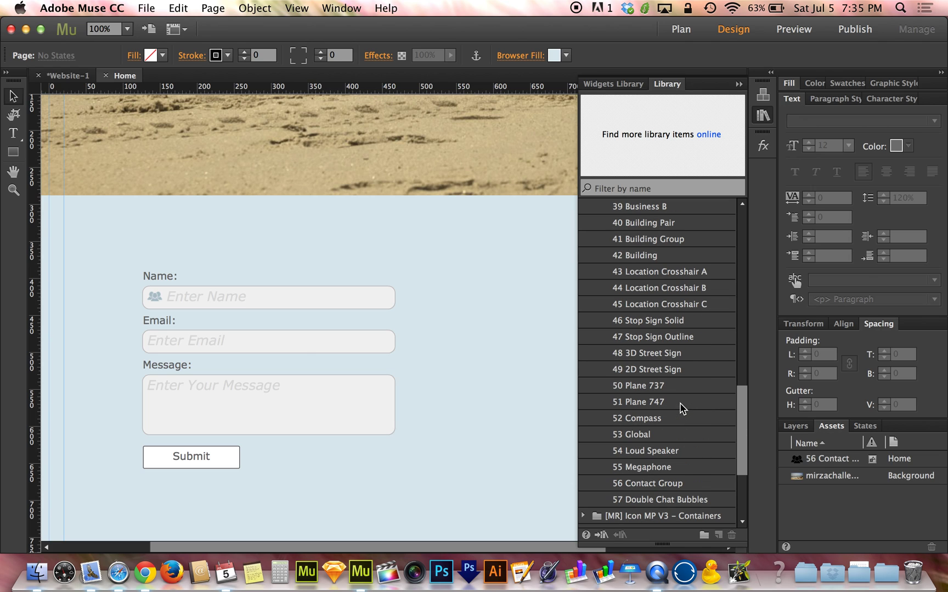
{"action": "left_click", "coordinate": [658, 451]}
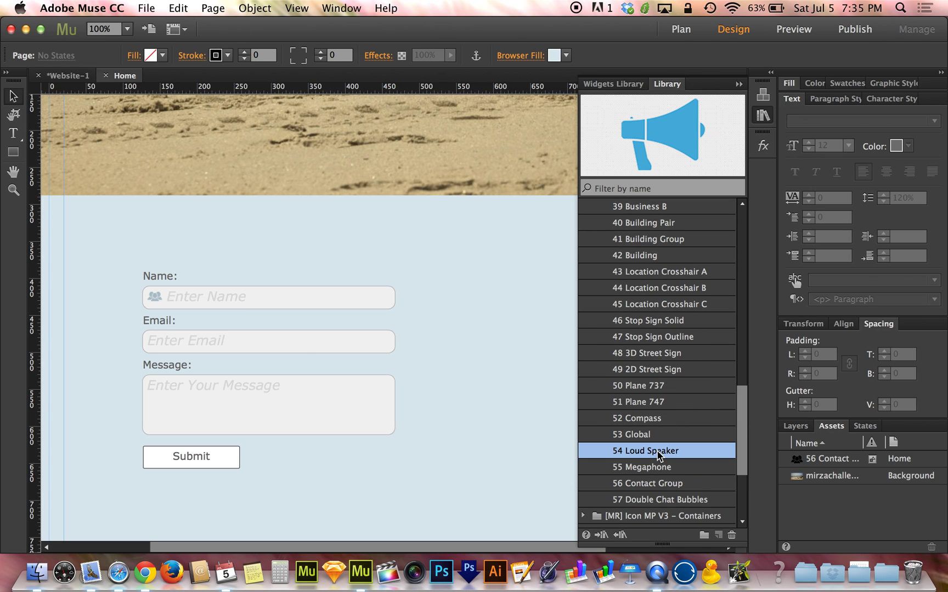
{"action": "left_click_drag", "start_coordinate": [657, 451], "coordinate": [493, 315]}
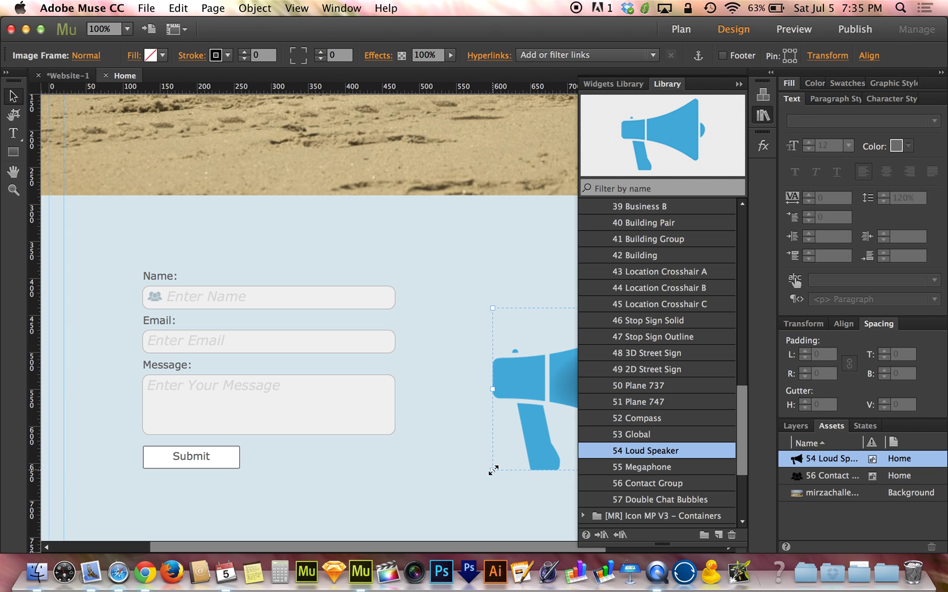
Shrink the megaphone icon to a tiny size beside the form.
{"action": "left_click_drag", "start_coordinate": [493, 470], "coordinate": [550, 377]}
{"action": "left_click", "coordinate": [550, 377]}
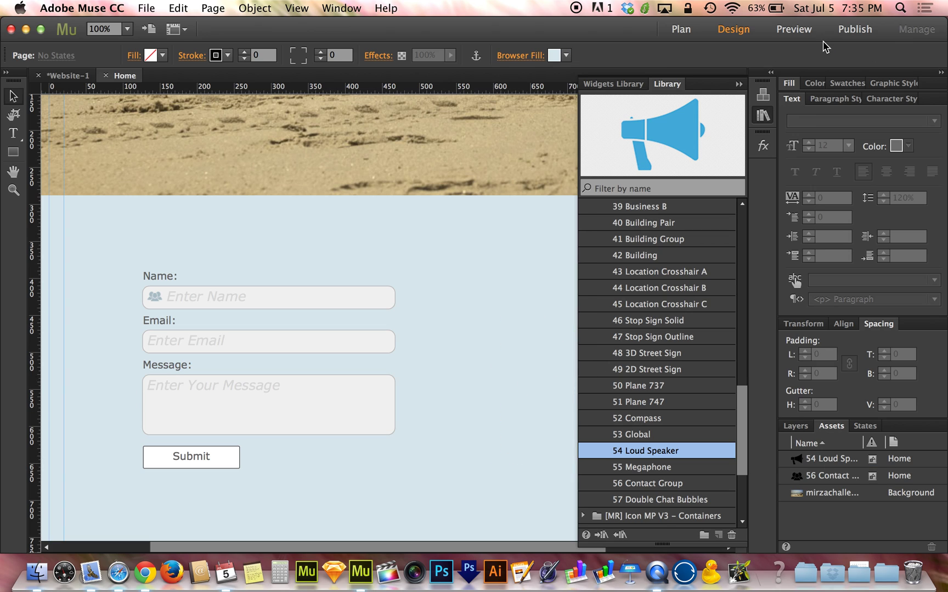
{"action": "left_click", "coordinate": [763, 117]}
{"action": "left_click_drag", "start_coordinate": [672, 329], "coordinate": [561, 322]}
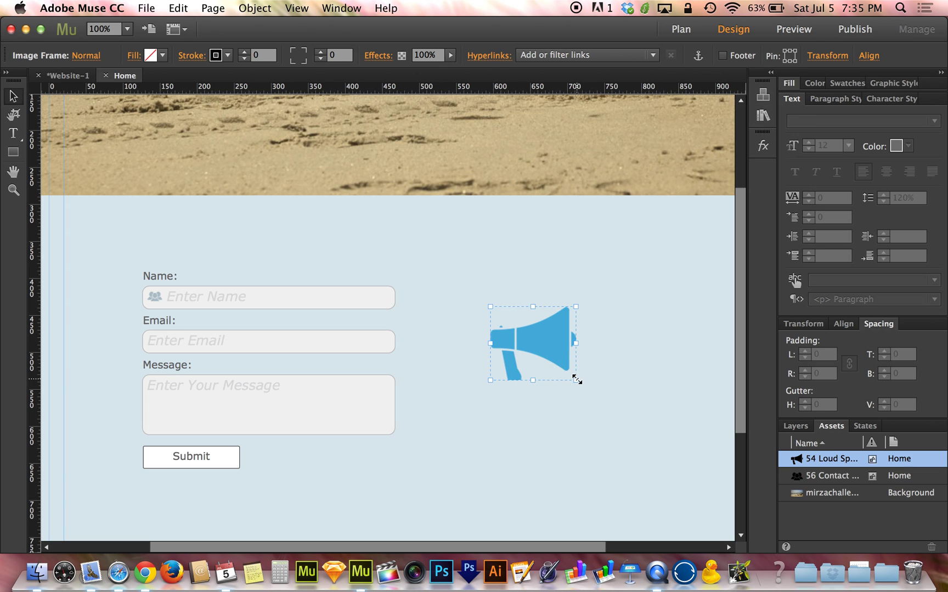
{"action": "left_click_drag", "start_coordinate": [575, 380], "coordinate": [506, 319]}
Update the Recolorable Icon graphic style from the Name field's gray contact icon.
{"action": "left_click", "coordinate": [163, 296]}
{"action": "left_click", "coordinate": [158, 296]}
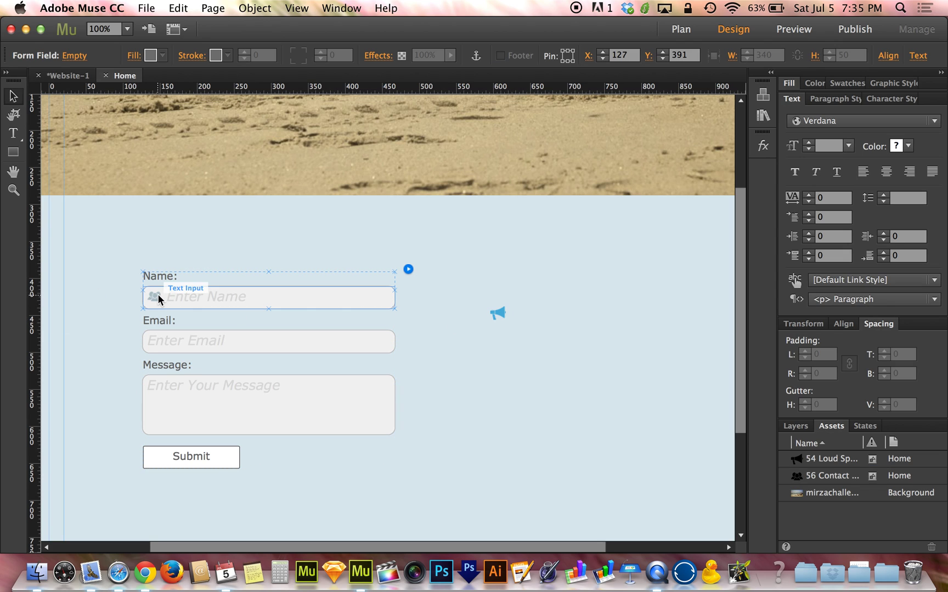
{"action": "left_click", "coordinate": [155, 299]}
{"action": "left_click", "coordinate": [155, 299]}
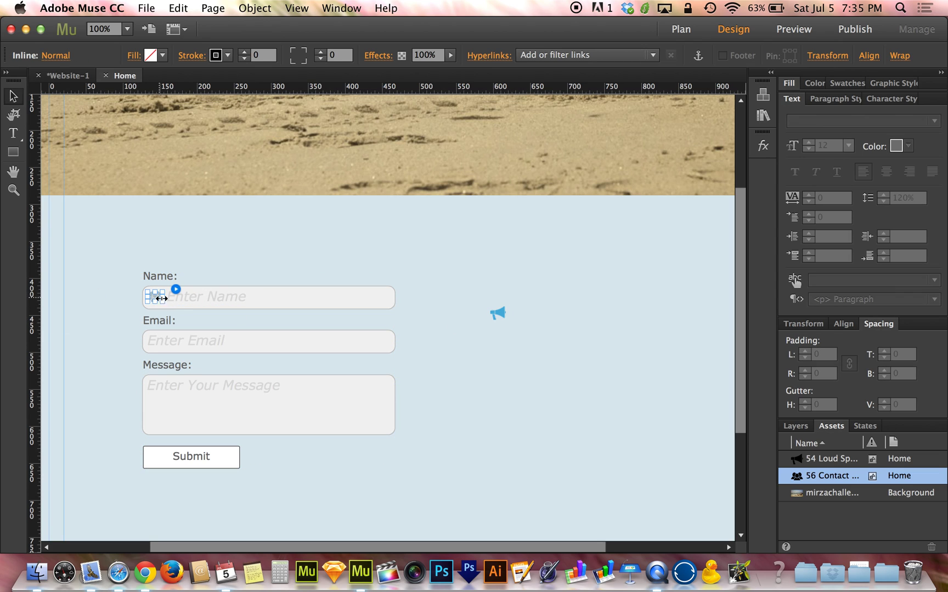
{"action": "left_click", "coordinate": [894, 83]}
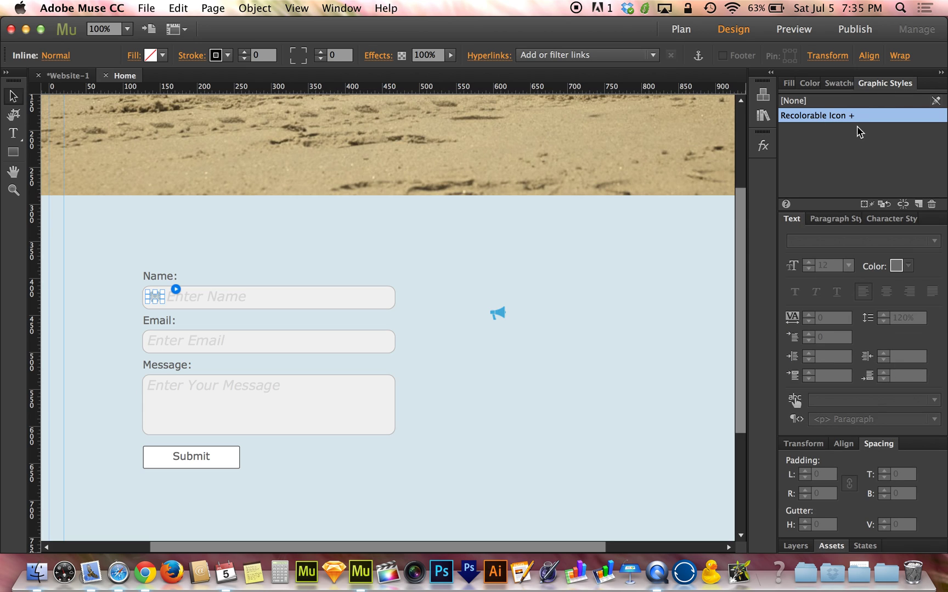
{"action": "left_click", "coordinate": [884, 204]}
{"action": "left_click", "coordinate": [653, 340]}
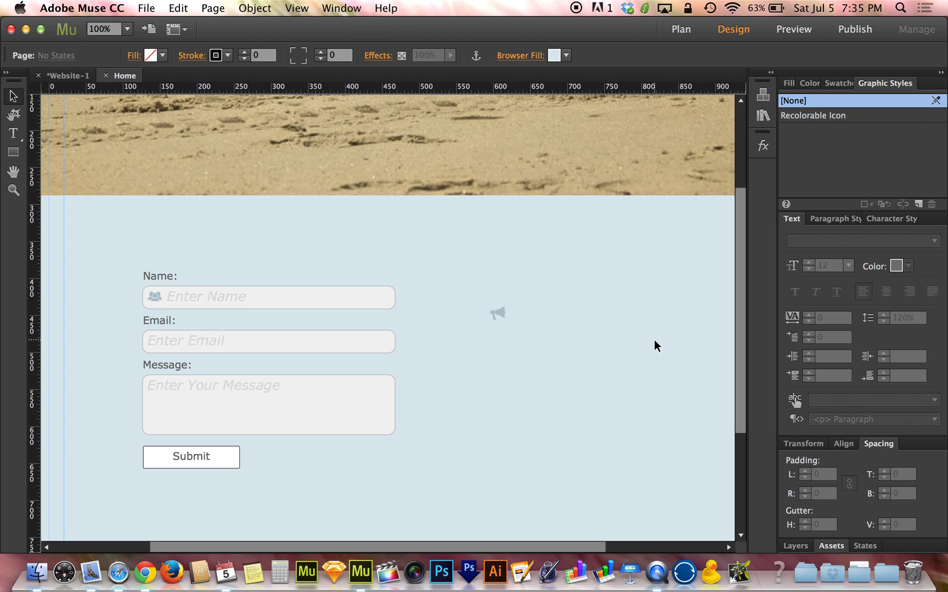
Delete the stray megaphone and paste the icon inline before 'Enter Your Message' in the Message field.
{"action": "left_click_drag", "start_coordinate": [493, 316], "coordinate": [474, 319]}
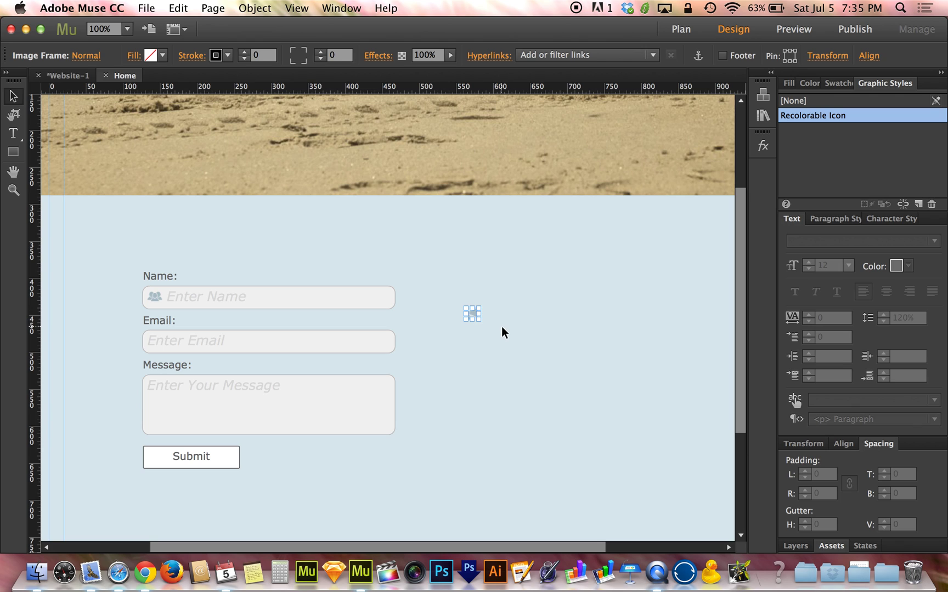
{"action": "key", "text": "Delete"}
{"action": "left_click", "coordinate": [209, 412]}
{"action": "left_click", "coordinate": [198, 402]}
{"action": "left_click", "coordinate": [198, 402]}
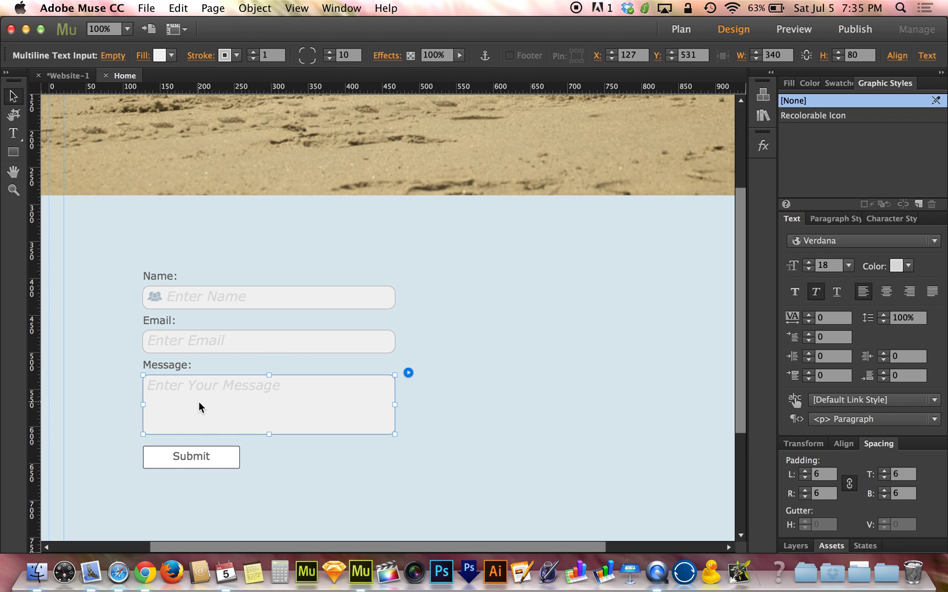
{"action": "double_click", "coordinate": [198, 402]}
{"action": "key", "text": "super+v"}
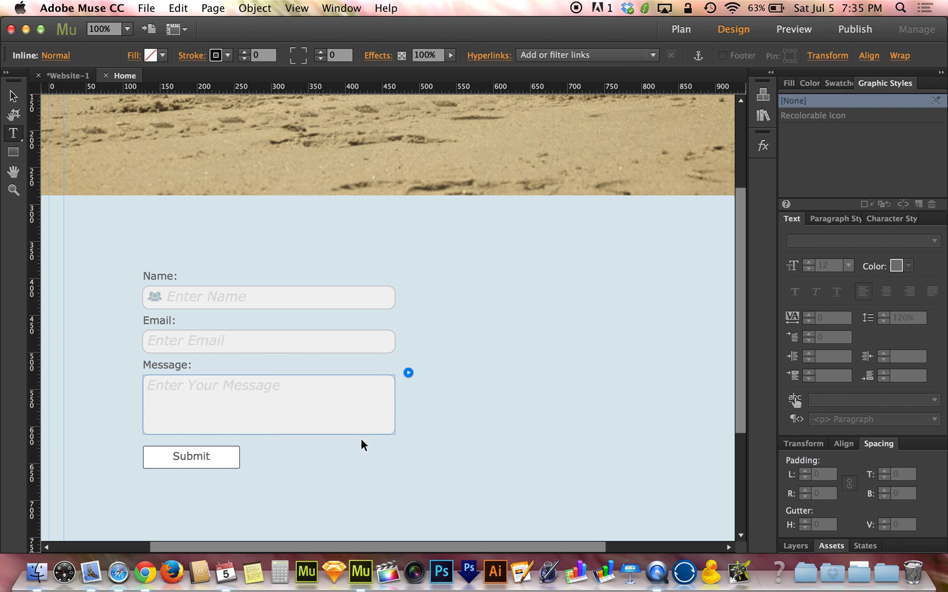
{"action": "left_click", "coordinate": [201, 387]}
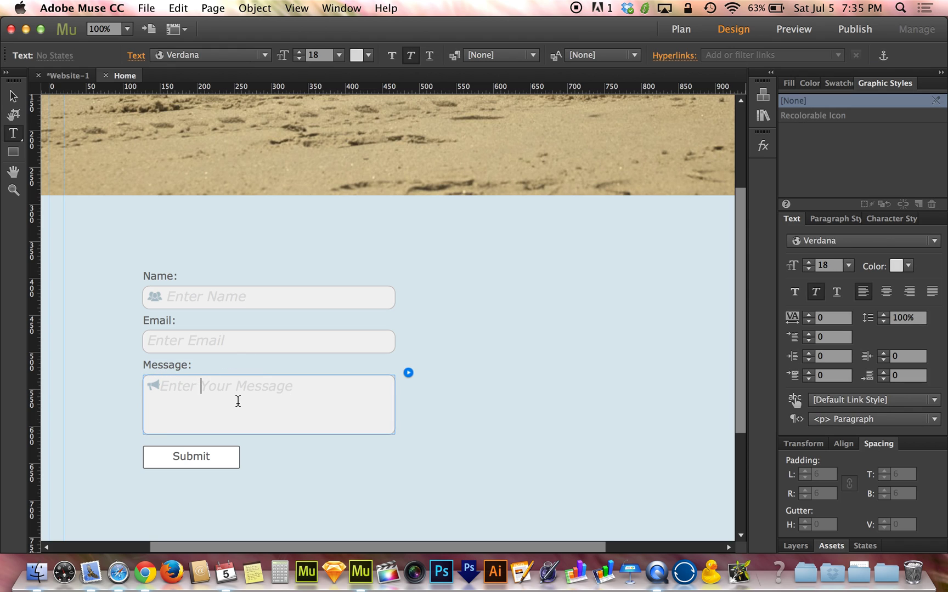
{"action": "key", "text": "Left"}
{"action": "key", "text": "Left"}
{"action": "key", "text": "Left"}
{"action": "key", "text": "Left"}
{"action": "key", "text": "Left"}
{"action": "left_click", "coordinate": [13, 96]}
{"action": "left_click", "coordinate": [520, 380]}
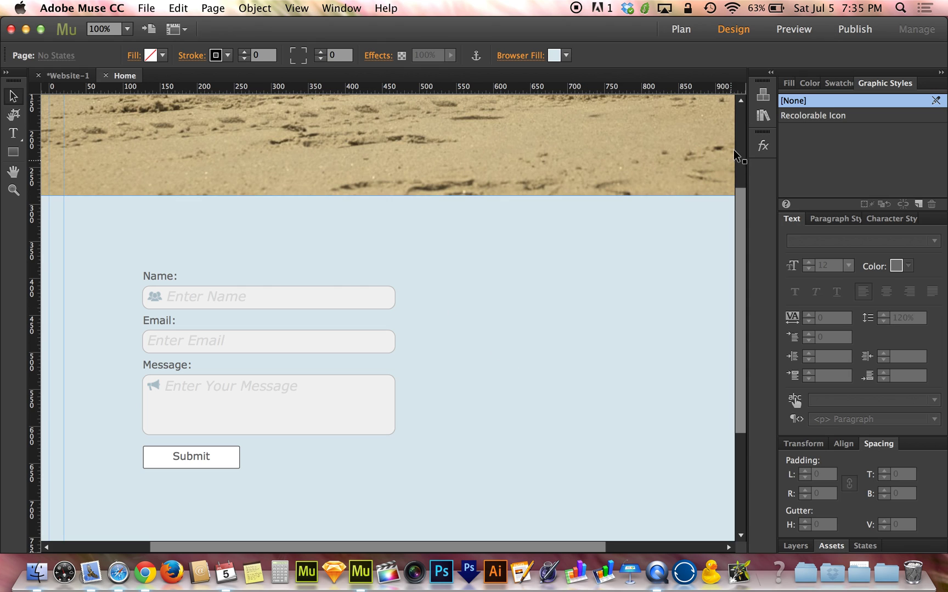
{"action": "left_click", "coordinate": [763, 116]}
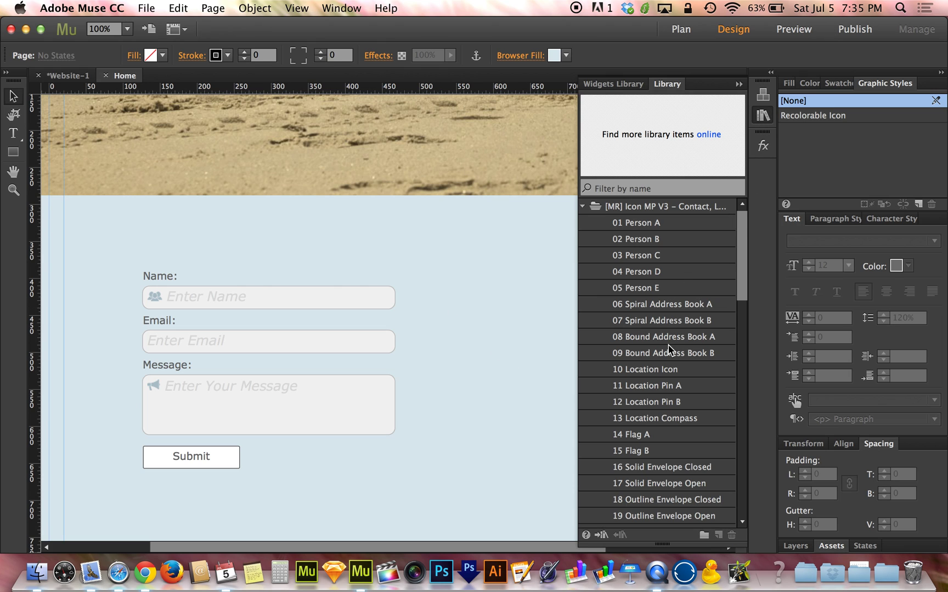
Drag the 16 Solid Envelope Closed icon onto the page and shrink it to 26%.
{"action": "scroll", "coordinate": [669, 349], "scroll_direction": "down", "scroll_amount": 4}
{"action": "left_click", "coordinate": [669, 351]}
{"action": "scroll", "coordinate": [668, 349], "scroll_direction": "down", "scroll_amount": 1}
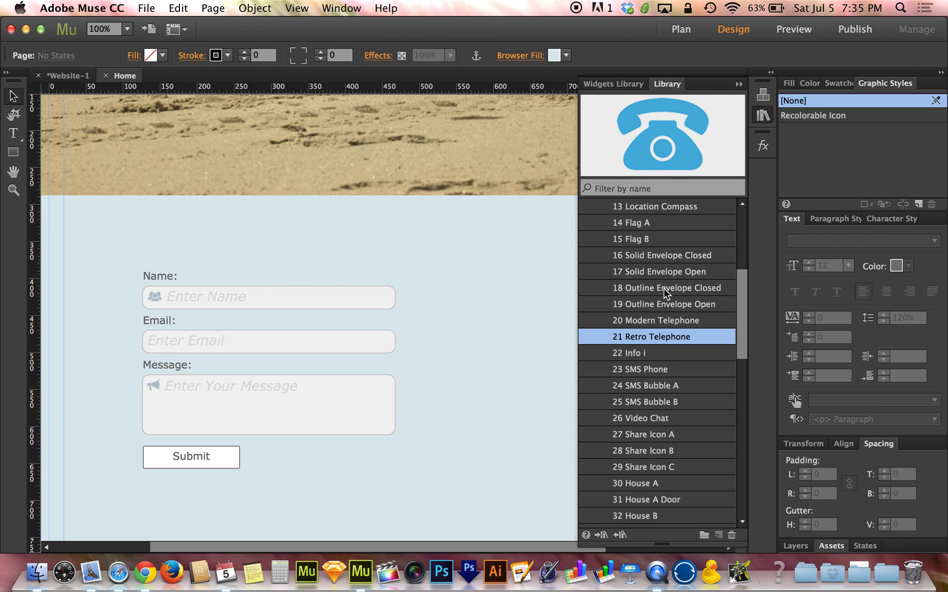
{"action": "scroll", "coordinate": [667, 322], "scroll_direction": "down", "scroll_amount": 11}
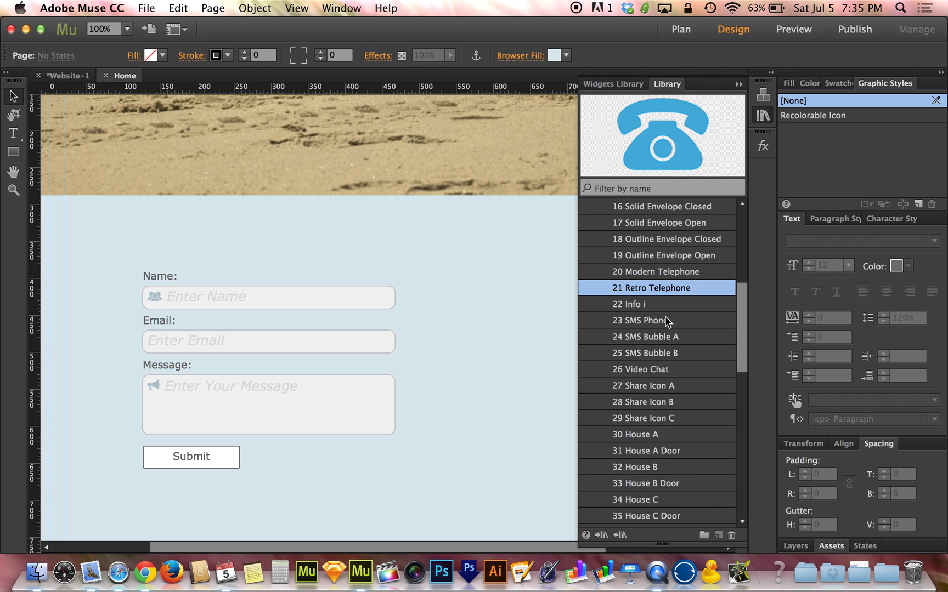
{"action": "scroll", "coordinate": [666, 324], "scroll_direction": "down", "scroll_amount": 3}
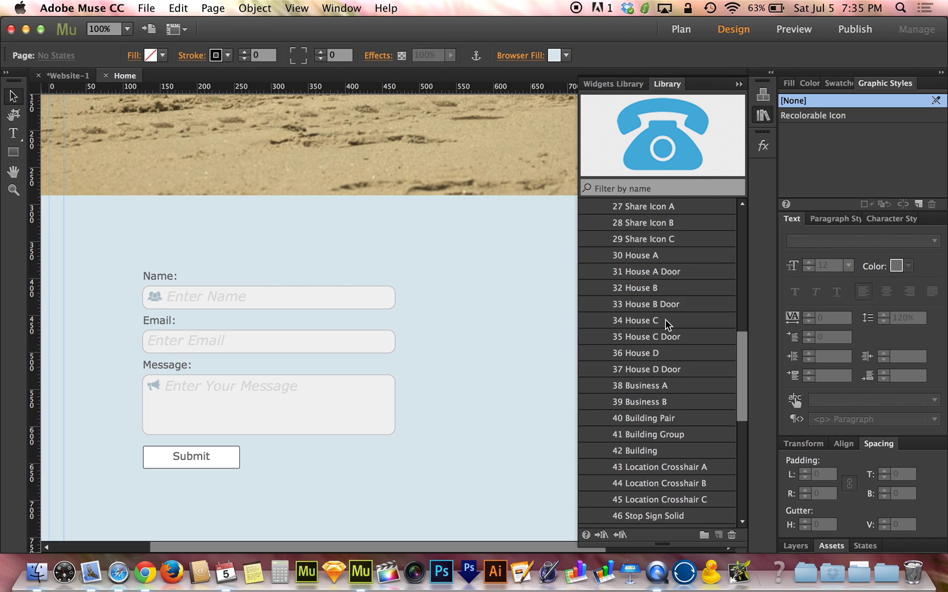
{"action": "scroll", "coordinate": [666, 323], "scroll_direction": "up", "scroll_amount": 20}
{"action": "scroll", "coordinate": [666, 323], "scroll_direction": "up", "scroll_amount": 1}
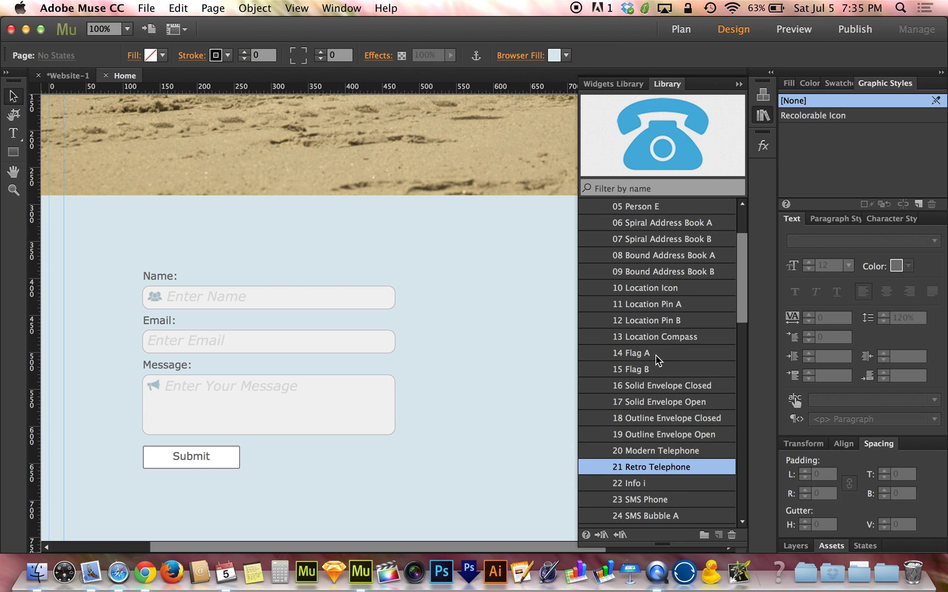
{"action": "left_click", "coordinate": [667, 387]}
{"action": "left_click", "coordinate": [666, 400]}
{"action": "left_click", "coordinate": [667, 391]}
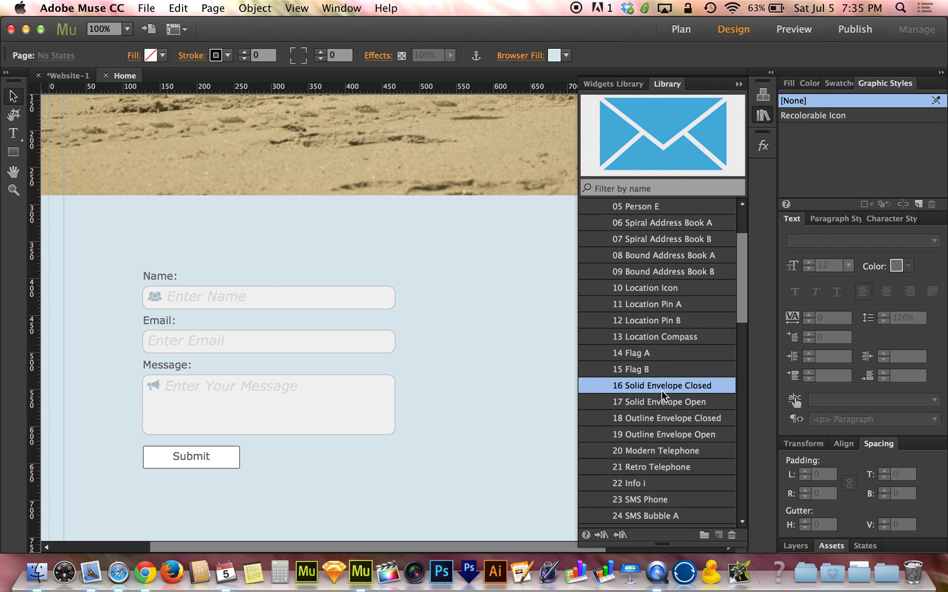
{"action": "left_click_drag", "start_coordinate": [666, 390], "coordinate": [454, 335]}
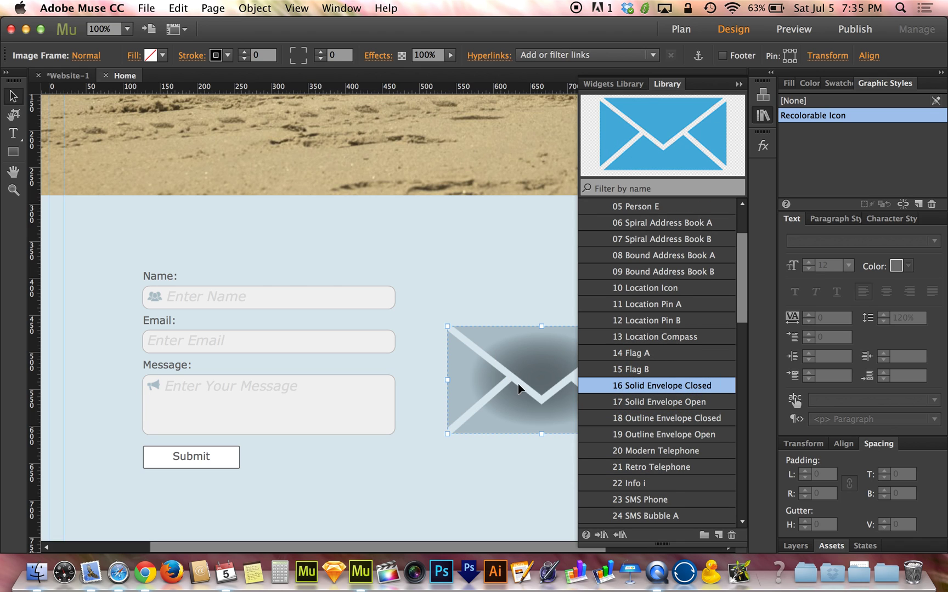
{"action": "left_click_drag", "start_coordinate": [445, 437], "coordinate": [447, 363]}
{"action": "left_click_drag", "start_coordinate": [523, 377], "coordinate": [445, 333]}
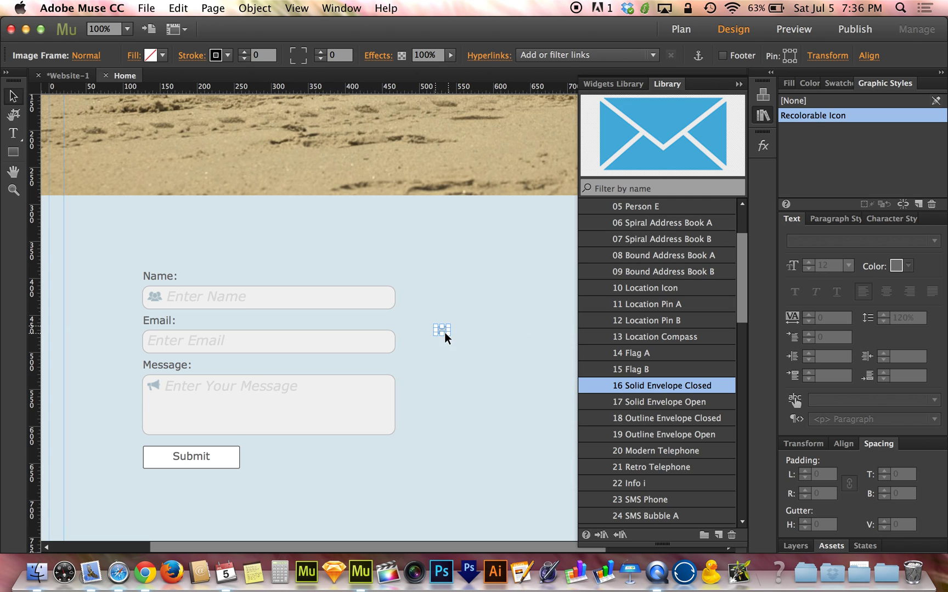
{"action": "left_click", "coordinate": [384, 332]}
Paste the envelope icon inline before the Email field's placeholder text.
{"action": "left_click", "coordinate": [177, 331]}
{"action": "left_click", "coordinate": [177, 331]}
{"action": "left_click", "coordinate": [150, 341]}
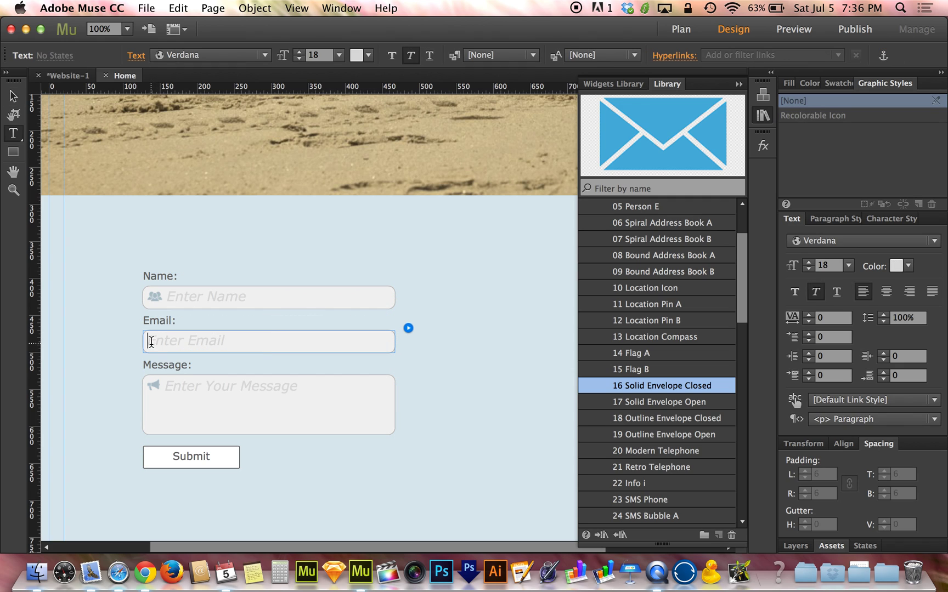
{"action": "key", "text": "super+v"}
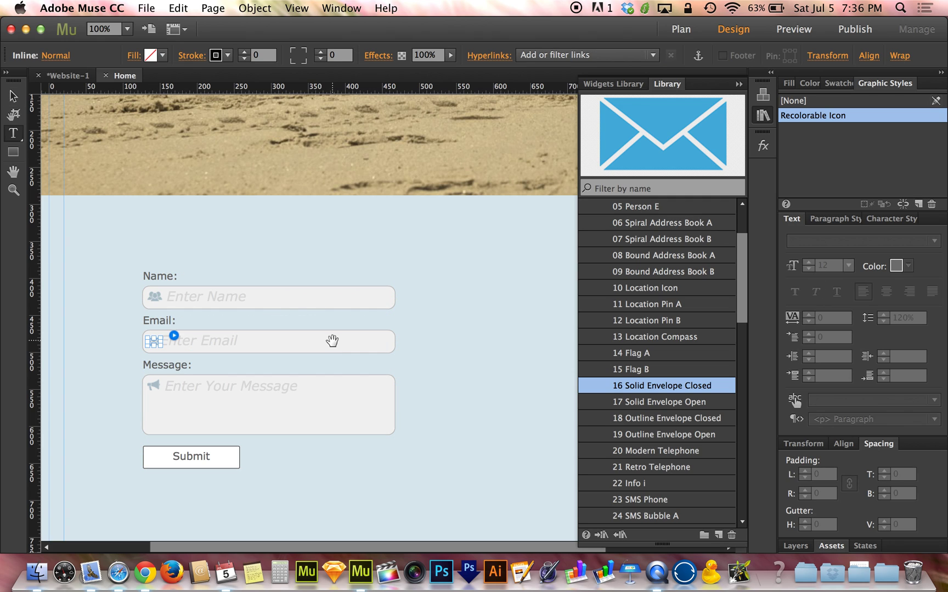
{"action": "left_click", "coordinate": [224, 345]}
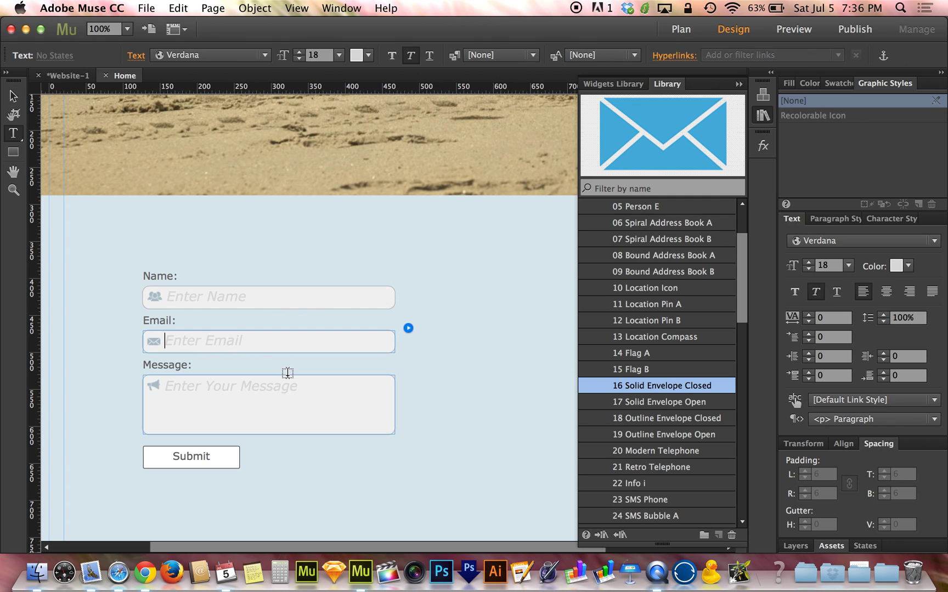
{"action": "left_click", "coordinate": [13, 96]}
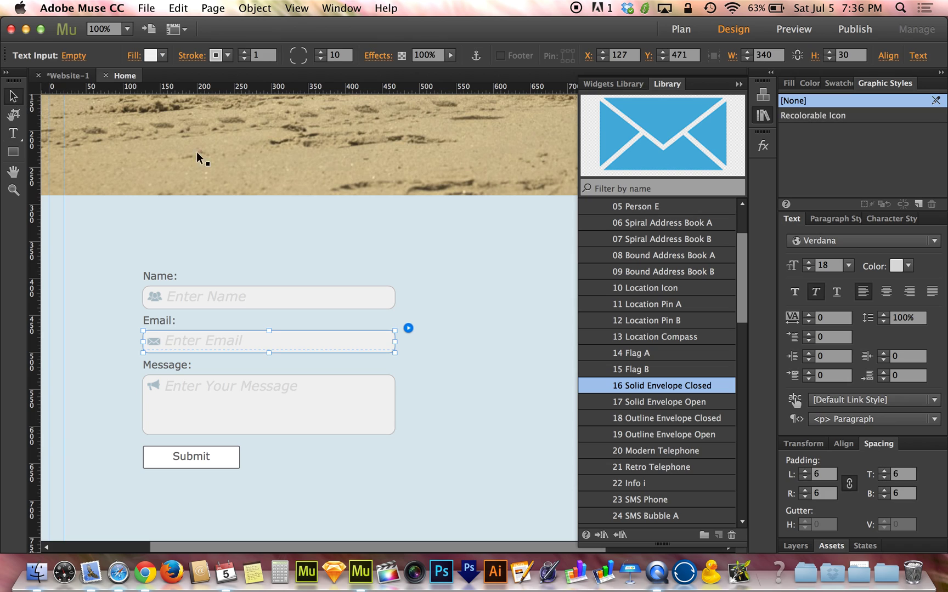
{"action": "left_click", "coordinate": [436, 338]}
{"action": "left_click", "coordinate": [762, 114]}
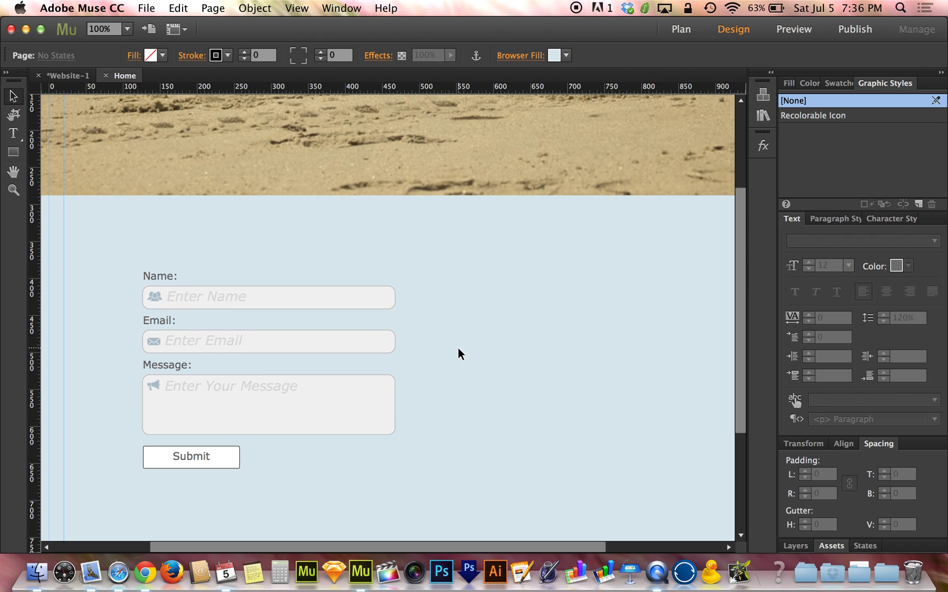
Collapse Graphic Styles, select the Name text input, and toggle Graphic Styles from the Window menu.
{"action": "left_click", "coordinate": [884, 85]}
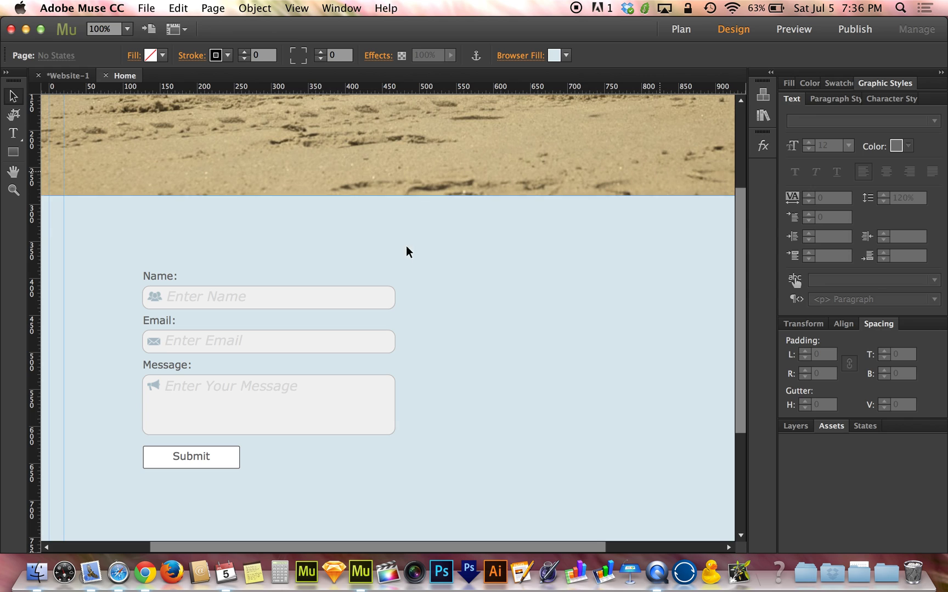
{"action": "left_click", "coordinate": [268, 298]}
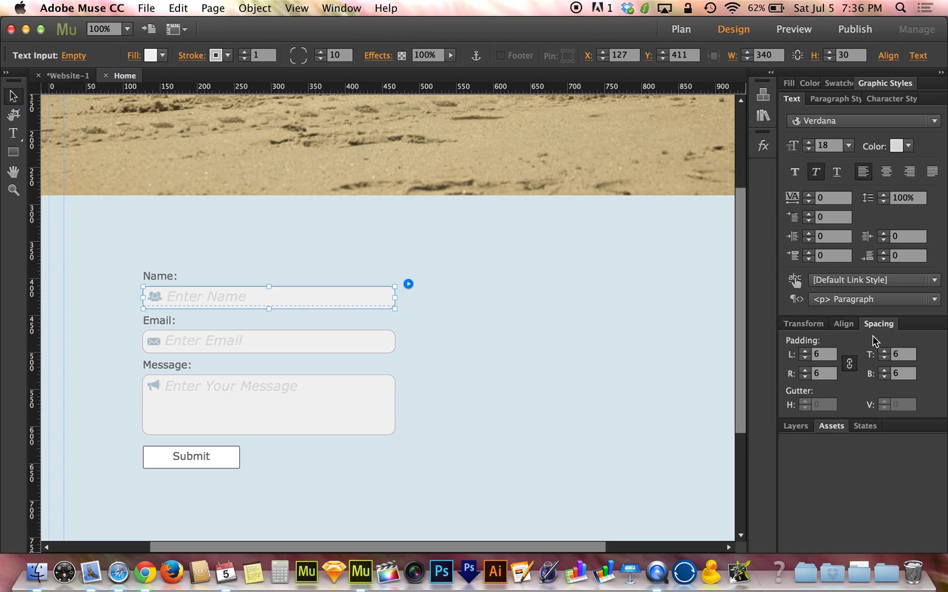
{"action": "left_click", "coordinate": [357, 7]}
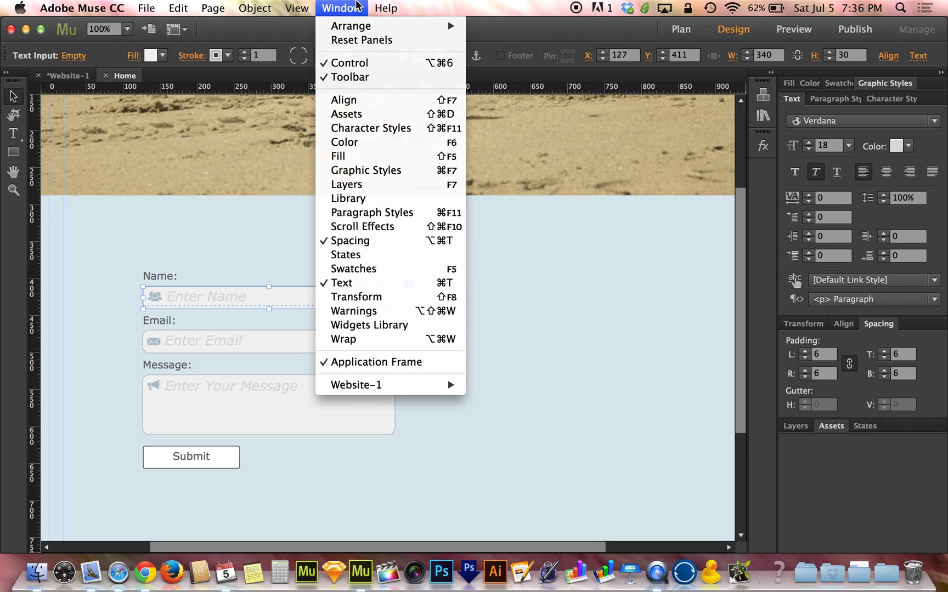
{"action": "left_click", "coordinate": [378, 170]}
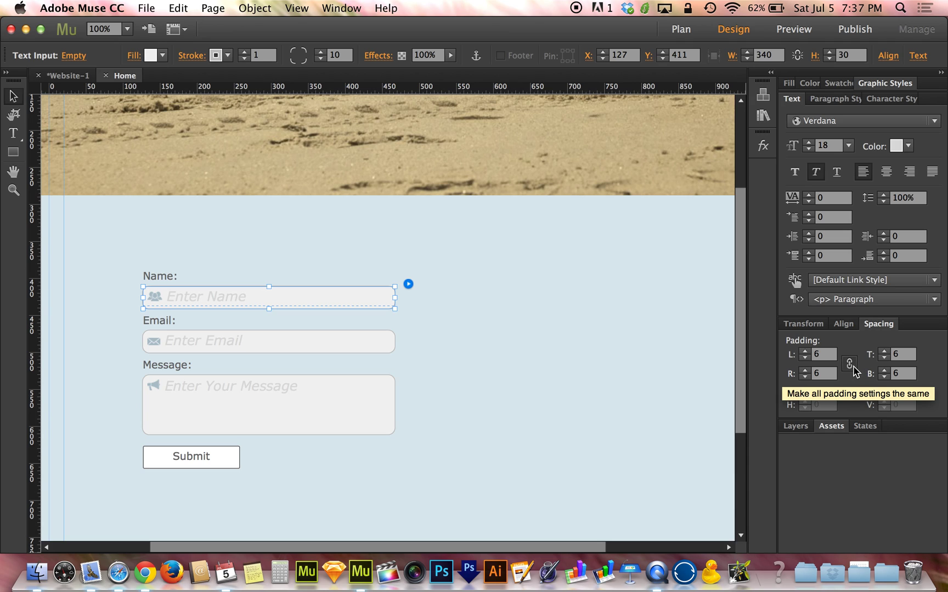
Unlink the padding sides and bring the Name field's left padding to 8, leaving top, right and bottom at 6.
{"action": "left_click", "coordinate": [849, 364]}
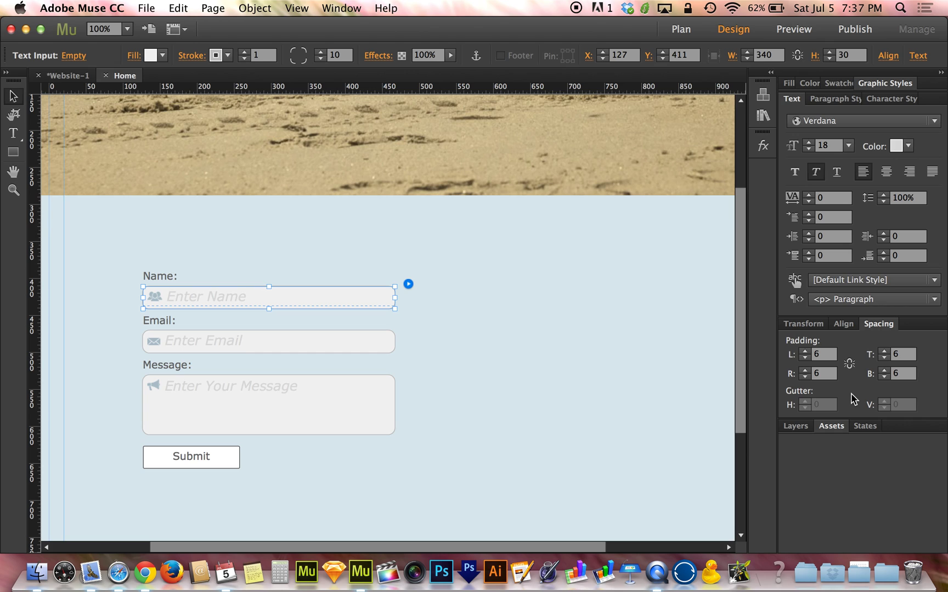
{"action": "left_click", "coordinate": [803, 351]}
{"action": "left_click_drag", "start_coordinate": [804, 352], "coordinate": [803, 352]}
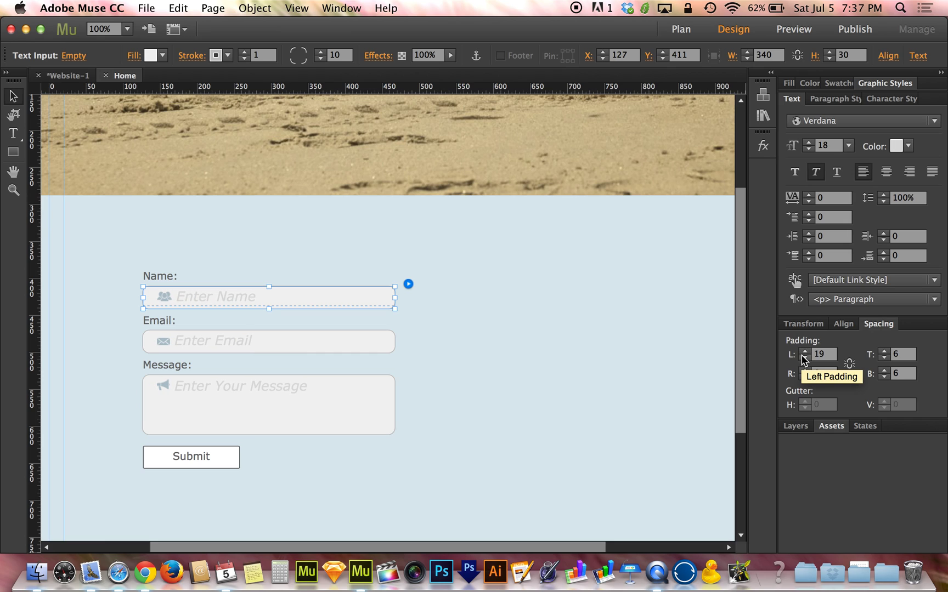
{"action": "left_click", "coordinate": [804, 359]}
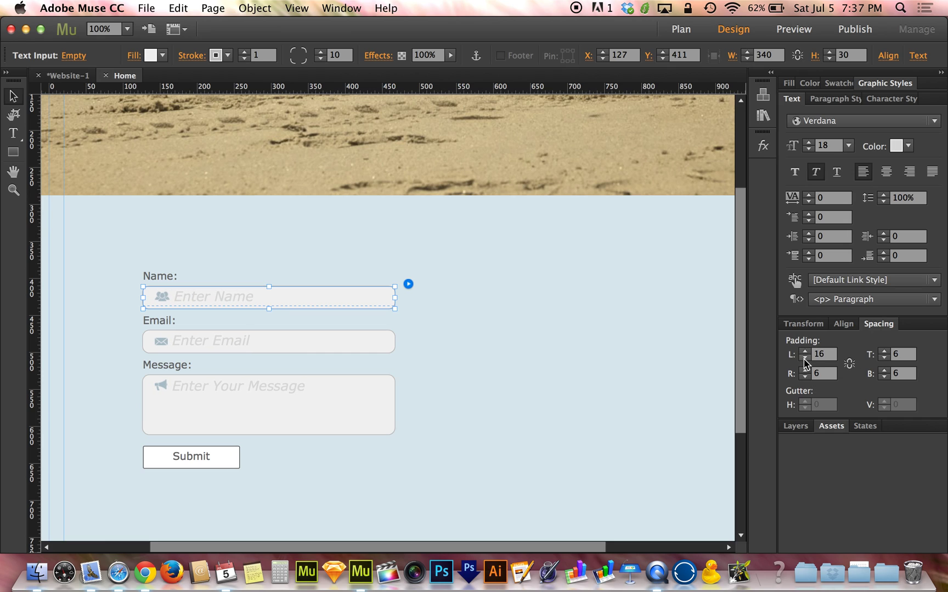
{"action": "left_click_drag", "start_coordinate": [804, 359], "coordinate": [804, 360]}
{"action": "left_click", "coordinate": [804, 359]}
{"action": "left_click", "coordinate": [804, 359]}
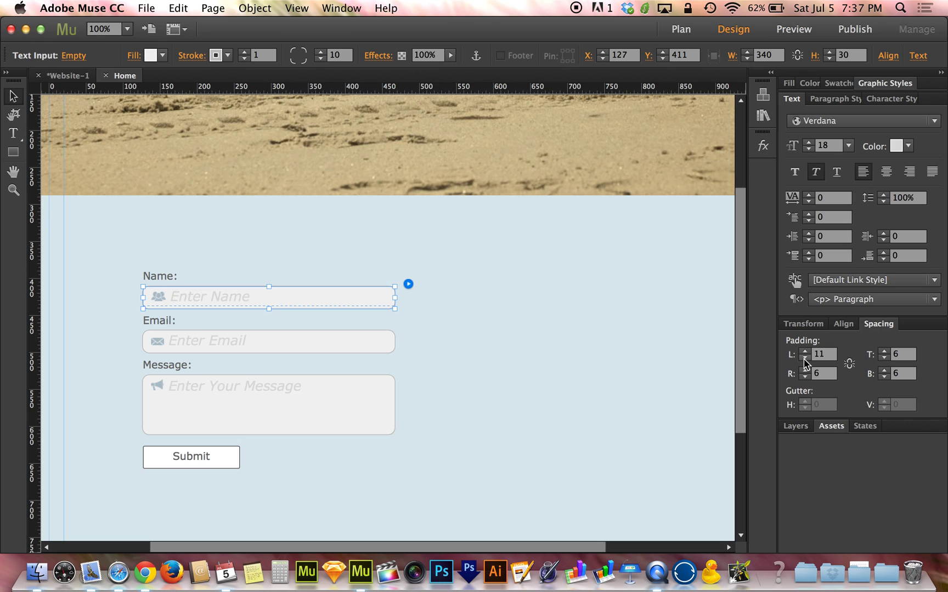
{"action": "left_click", "coordinate": [804, 359]}
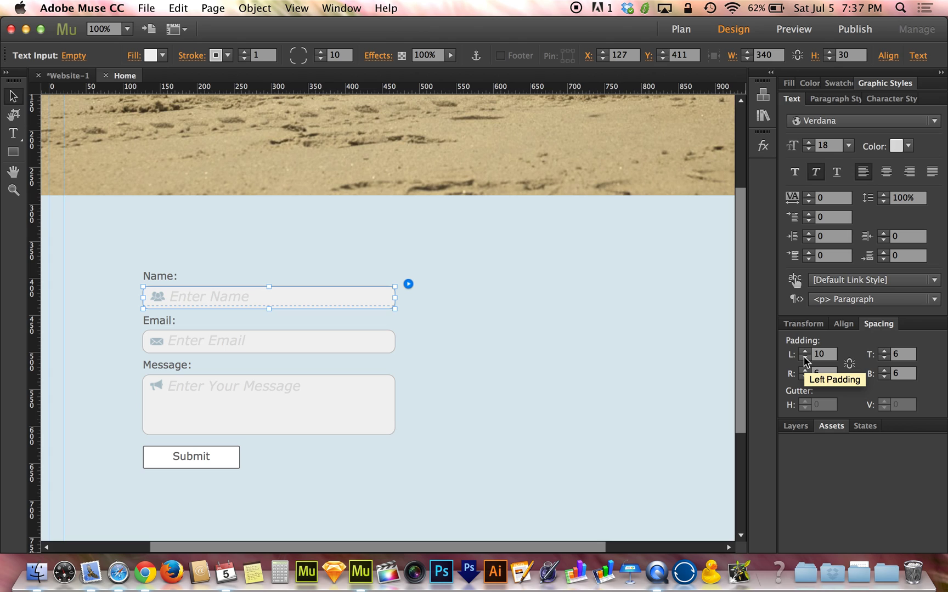
{"action": "left_click", "coordinate": [804, 359]}
{"action": "left_click", "coordinate": [804, 359]}
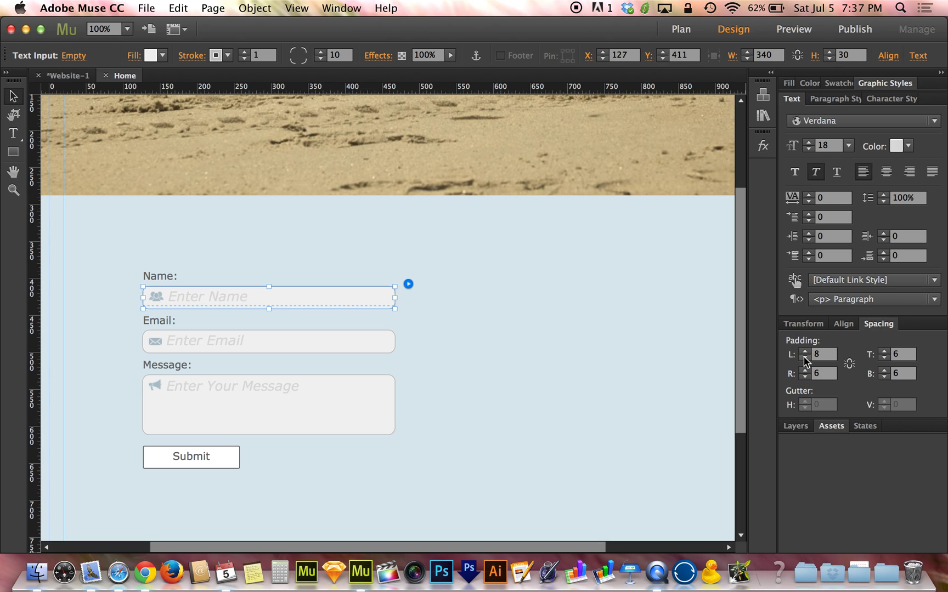